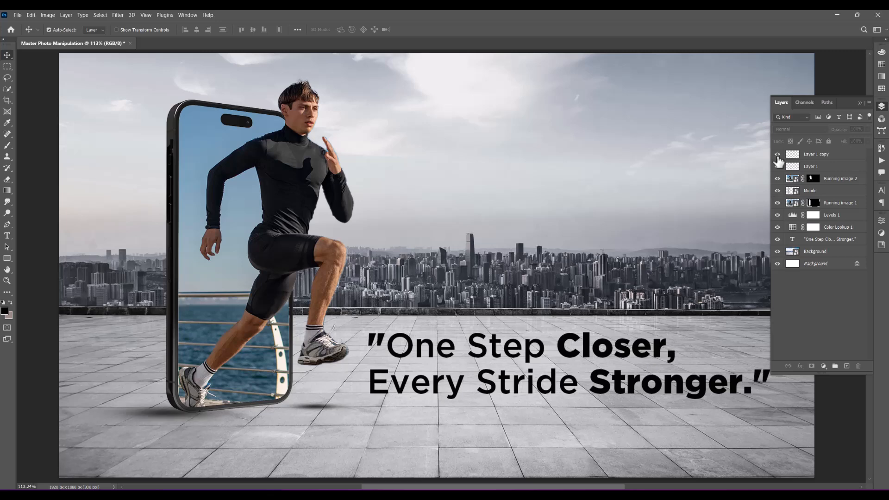
# Step: Move the Levels 1 and Color Lookup 1 adjustment layers to the top of the finished poster's layer stack
pyautogui.moveTo(846, 215); pyautogui.dragTo(841, 152)
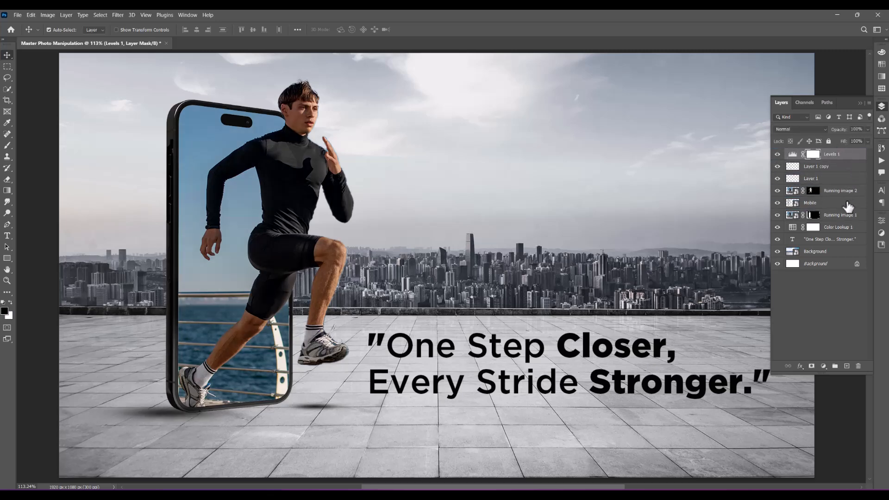
pyautogui.moveTo(849, 233); pyautogui.dragTo(851, 152)
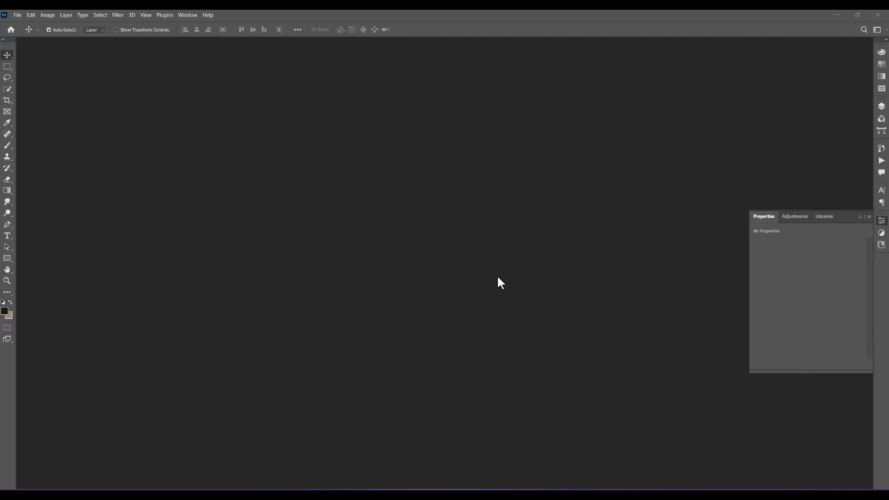
# Step: Start a new document named Master Photo Manipulation with the Custom document type
pyautogui.click(17, 15)
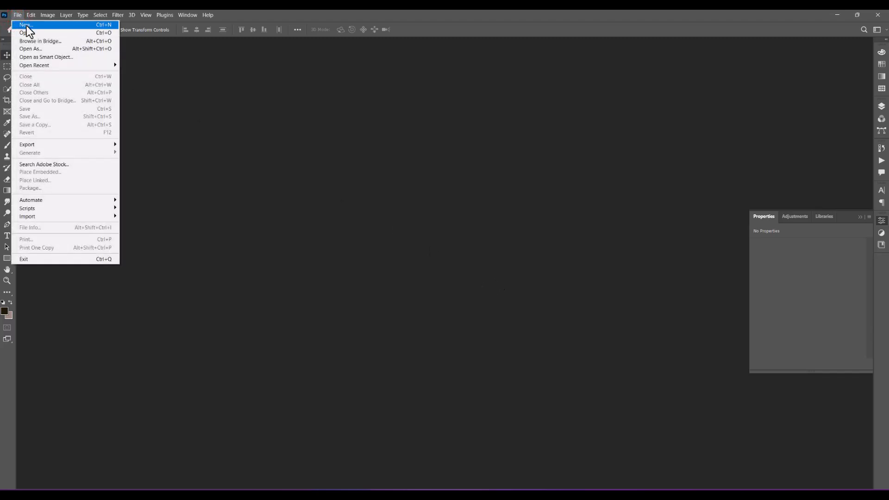
pyautogui.click(52, 25)
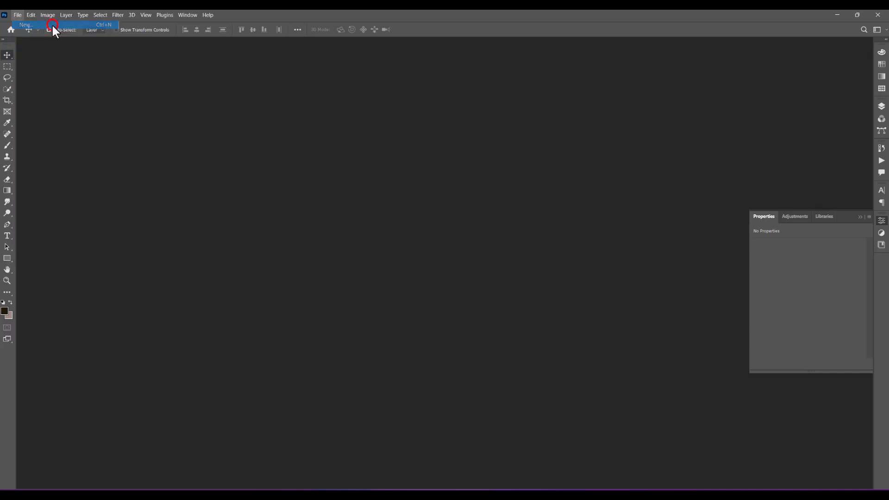
pyautogui.click(424, 187)
pyautogui.moveTo(424, 187); pyautogui.dragTo(346, 185)
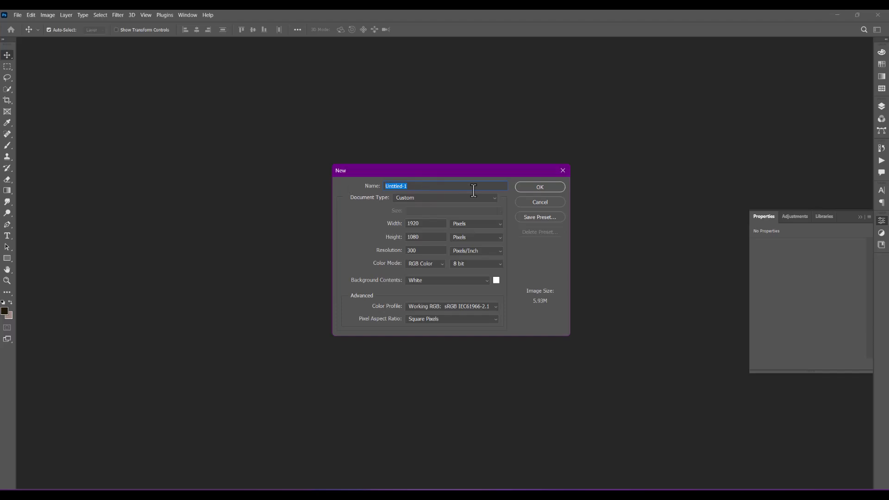
pyautogui.write('Master Photo Manipulation')
pyautogui.click(469, 200)
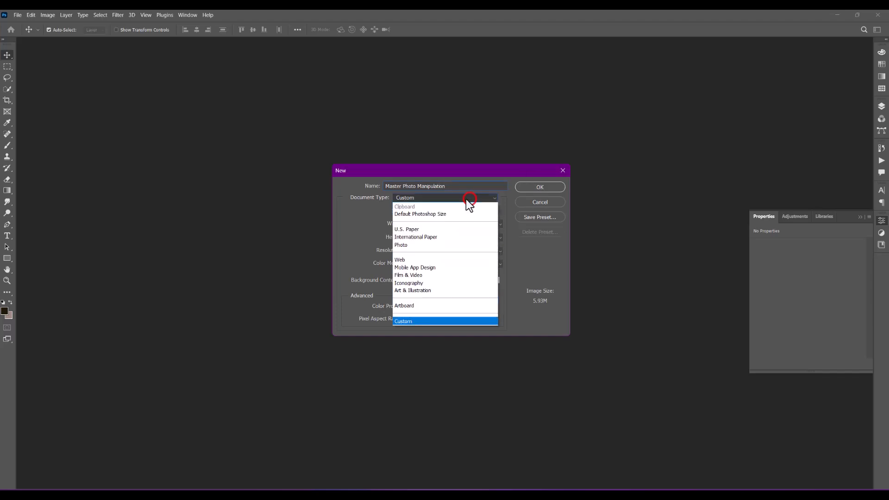
pyautogui.click(405, 322)
# Step: Create the document at 1920 by 1080 pixels, 300 pixels/inch, in RGB Color mode
pyautogui.click(420, 223)
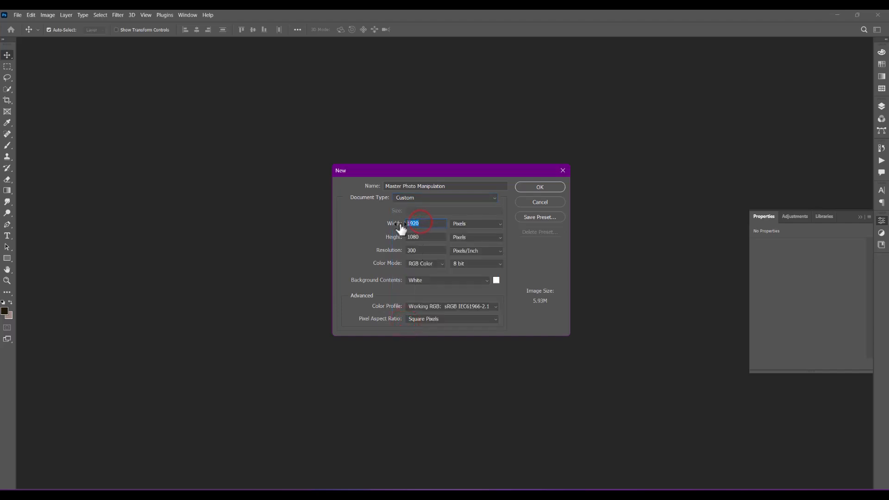
pyautogui.click(473, 223)
pyautogui.click(469, 233)
pyautogui.click(425, 237)
pyautogui.click(466, 238)
pyautogui.click(468, 245)
pyautogui.click(426, 251)
pyautogui.click(437, 264)
pyautogui.click(540, 187)
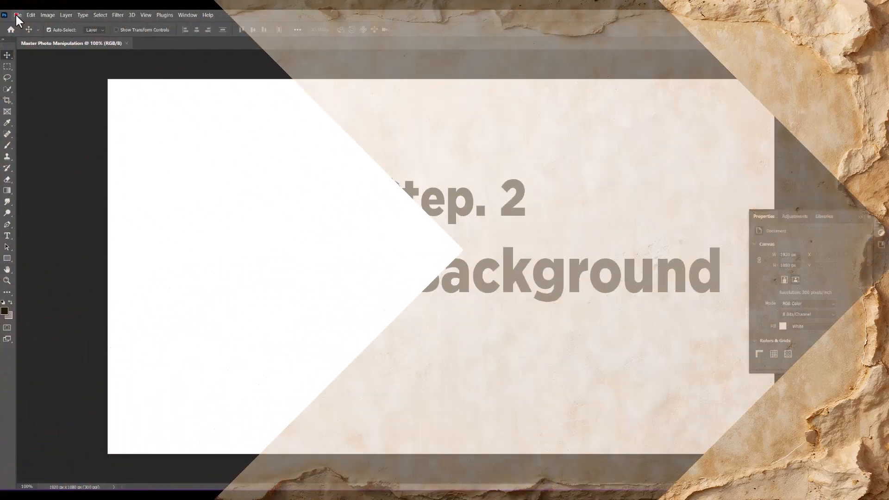
# Step: Place the embedded image modern-metropolis-skyline-chongqing-china-chongqing-panorama.jpg in the document
pyautogui.click(16, 15)
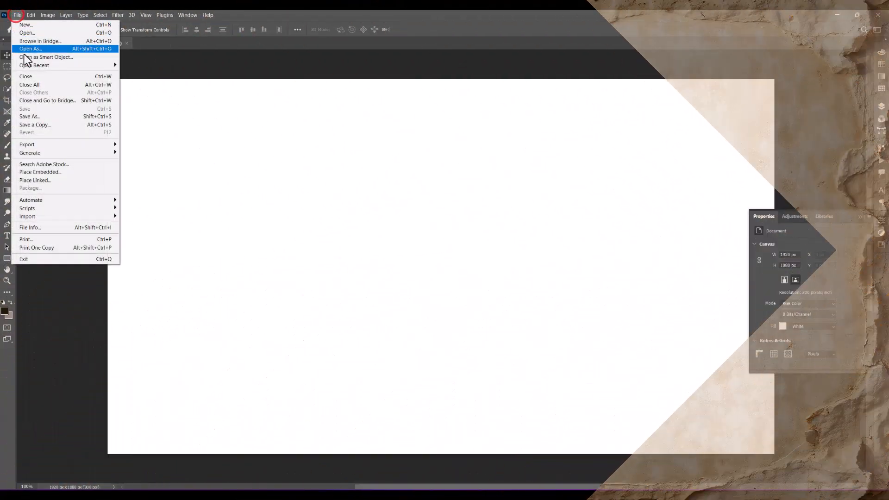
pyautogui.click(89, 173)
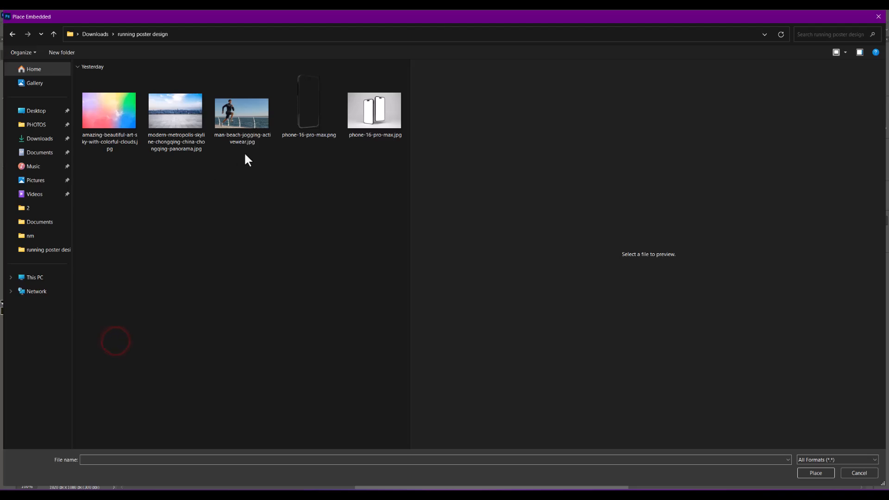
pyautogui.click(185, 118)
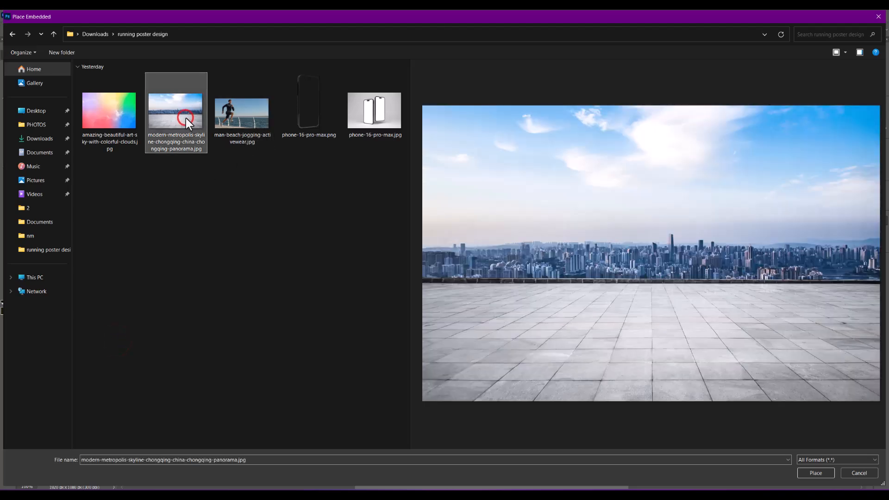
pyautogui.click(813, 473)
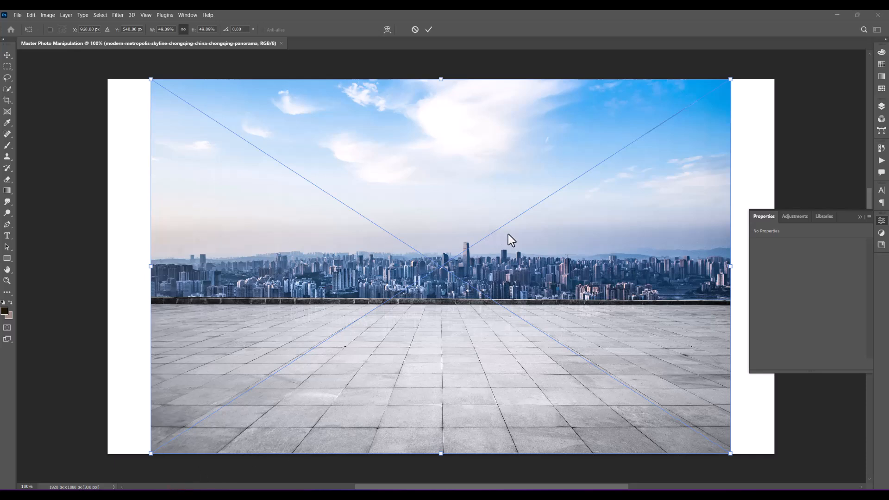
# Step: Commit the placed skyline image and rename its layer Background
pyautogui.click(881, 107)
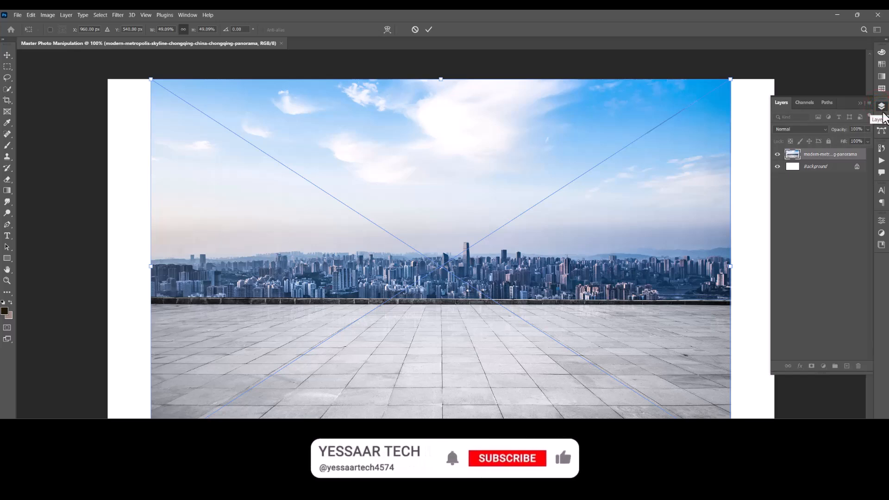
pyautogui.click(819, 153)
pyautogui.doubleClick(820, 154)
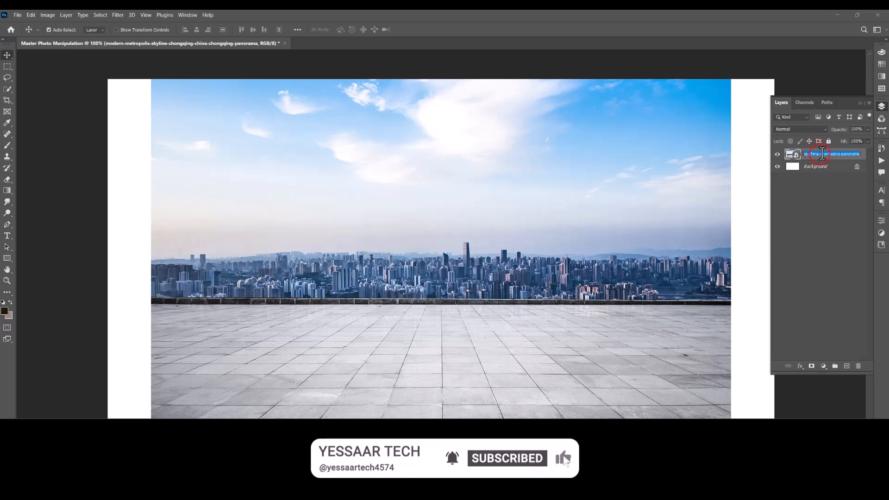
pyautogui.write('Background')
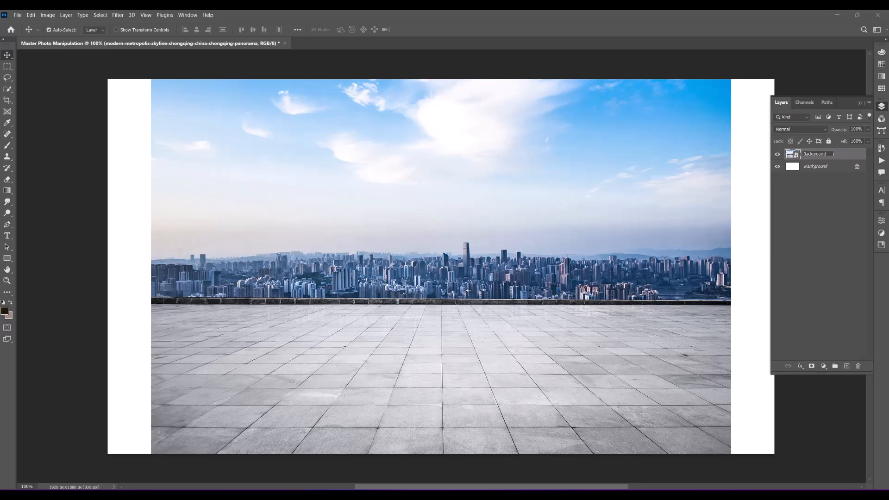
pyautogui.click(829, 179)
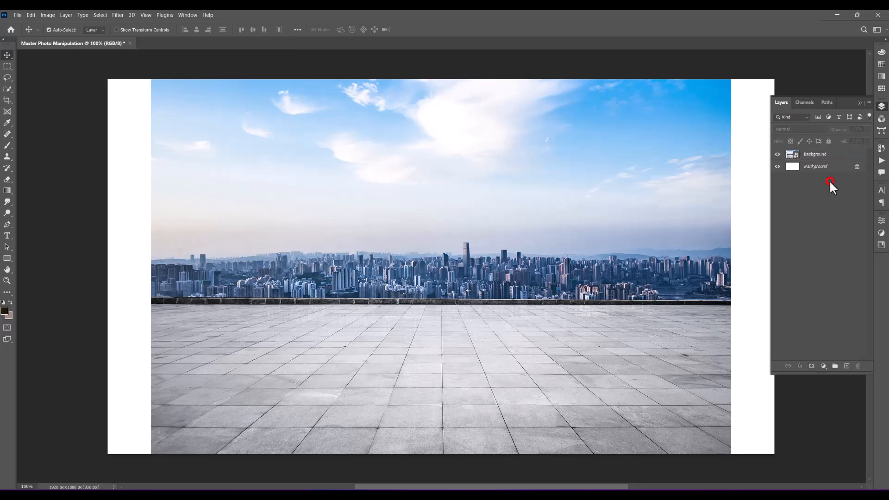
# Step: Scale the skyline image proportionally from its centre to about 1944 by 1257 px so it covers the whole canvas
pyautogui.click(571, 234)
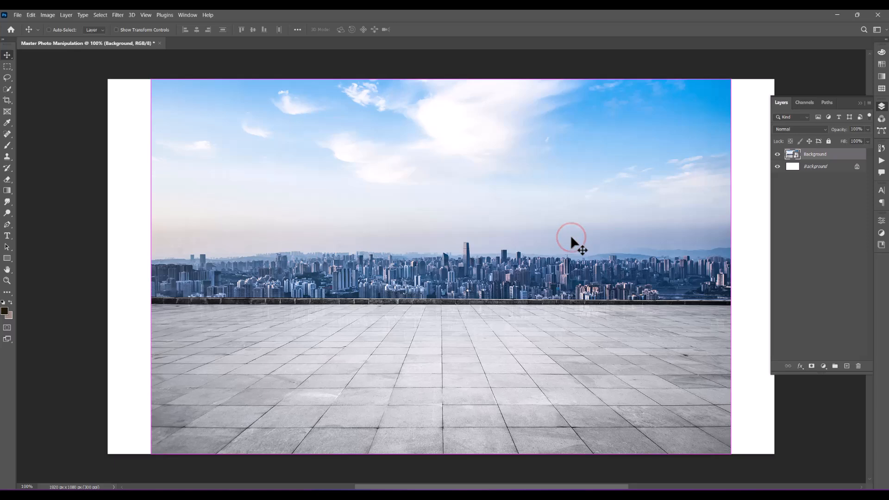
pyautogui.hotkey('ctrl', 't')
pyautogui.moveTo(734, 269); pyautogui.dragTo(780, 268)
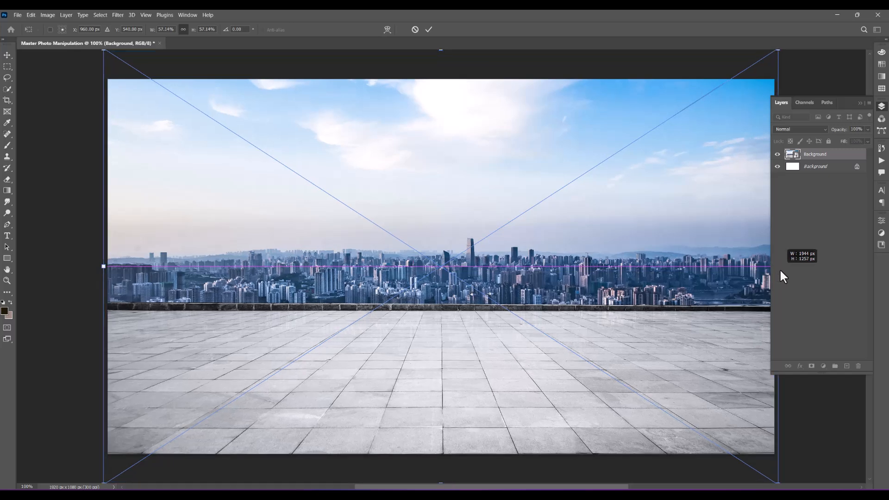
pyautogui.click(526, 252)
pyautogui.doubleClick(526, 250)
pyautogui.moveTo(660, 223); pyautogui.dragTo(611, 216)
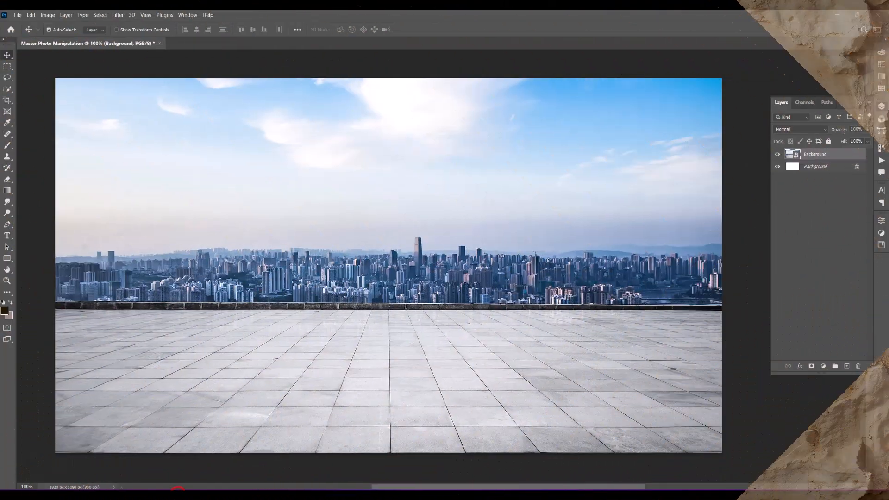
# Step: Place the embedded image phone-16-pro-max.png above the skyline layer
pyautogui.click(17, 14)
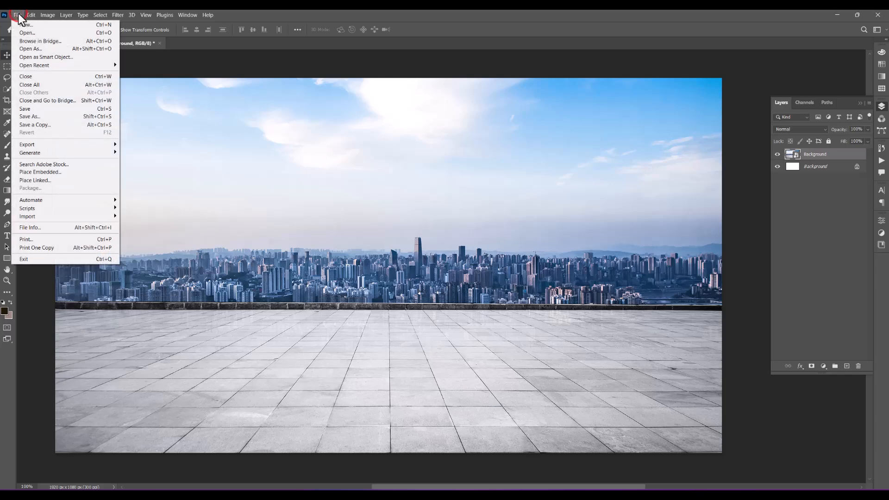
pyautogui.click(58, 172)
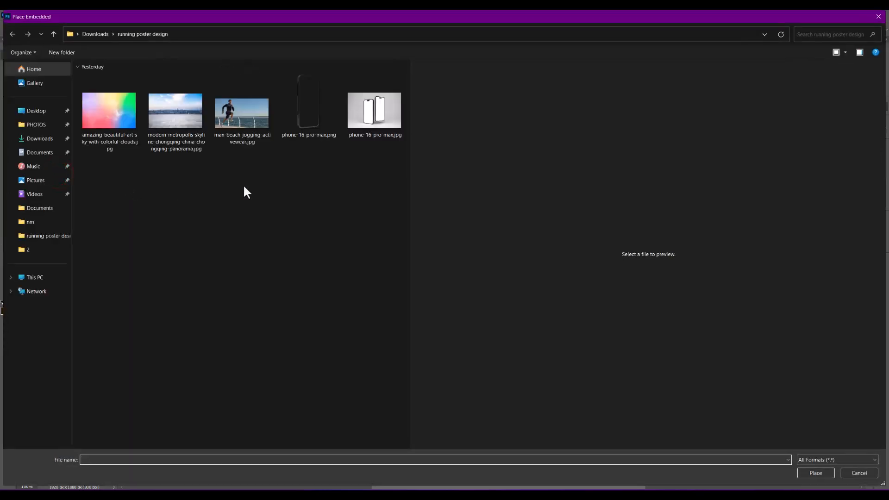
pyautogui.click(307, 100)
pyautogui.doubleClick(307, 99)
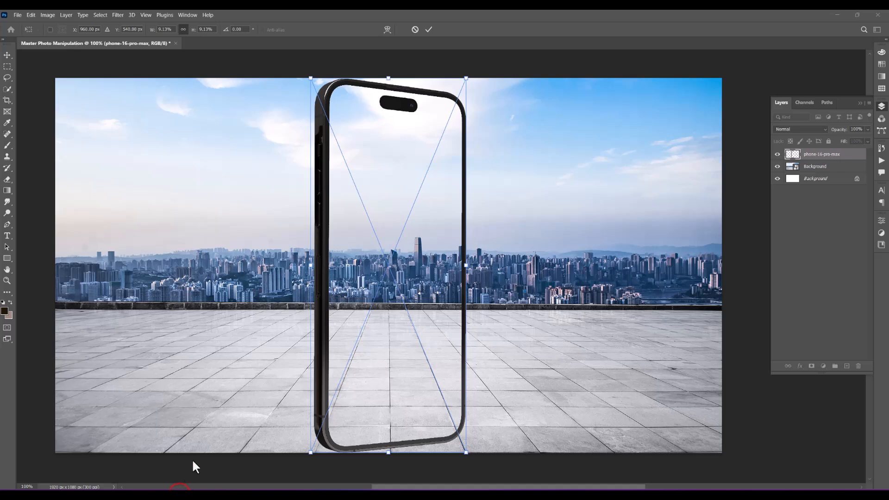
# Step: Rename the phone layer Mobile
pyautogui.doubleClick(827, 154)
pyautogui.write('Mobile')
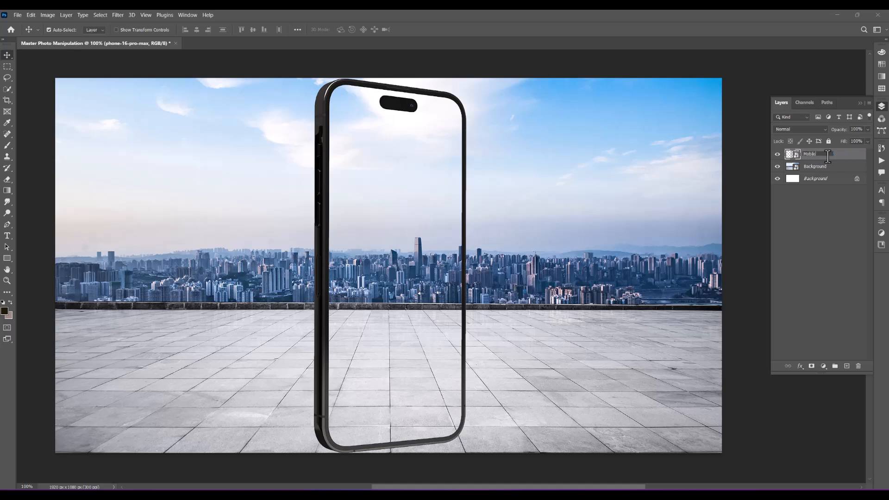
pyautogui.click(829, 153)
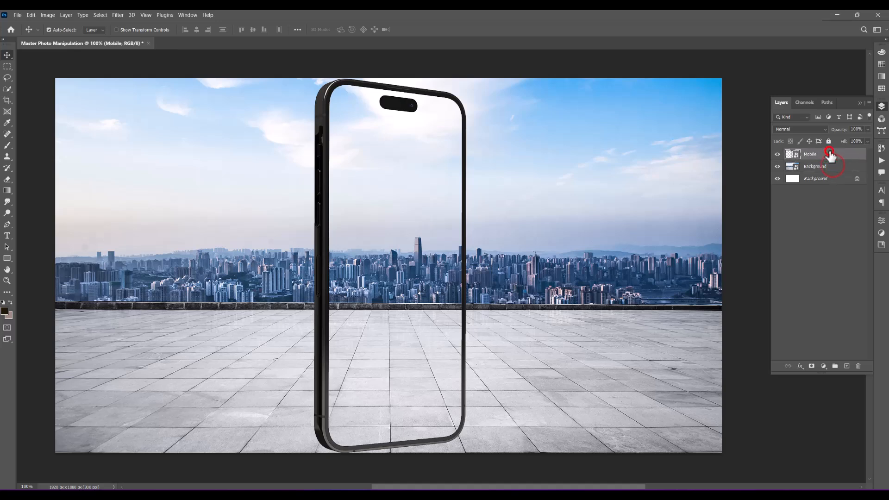
# Step: Scale the phone down to roughly three quarters of the canvas height and place it in the left part of the scene
pyautogui.moveTo(406, 119); pyautogui.dragTo(372, 107)
pyautogui.hotkey('ctrl', 't')
pyautogui.moveTo(439, 78); pyautogui.dragTo(397, 176)
pyautogui.moveTo(348, 196); pyautogui.dragTo(209, 143)
pyautogui.doubleClick(235, 131)
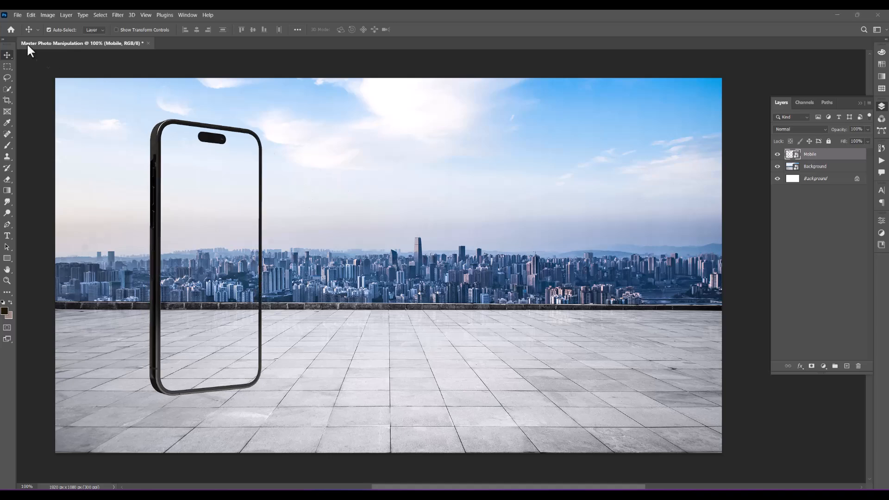
# Step: Place the embedded image man-beach-jogging-activewear.jpg and scale it down slightly from its centre
pyautogui.click(18, 12)
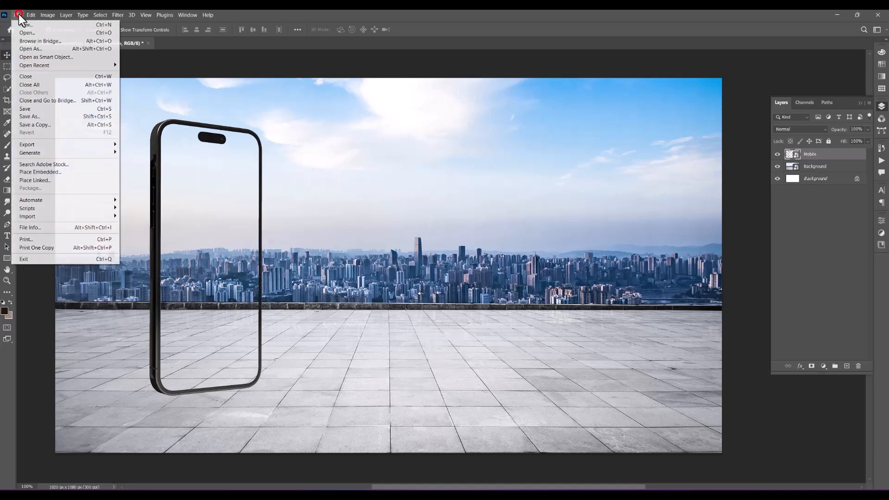
pyautogui.click(44, 171)
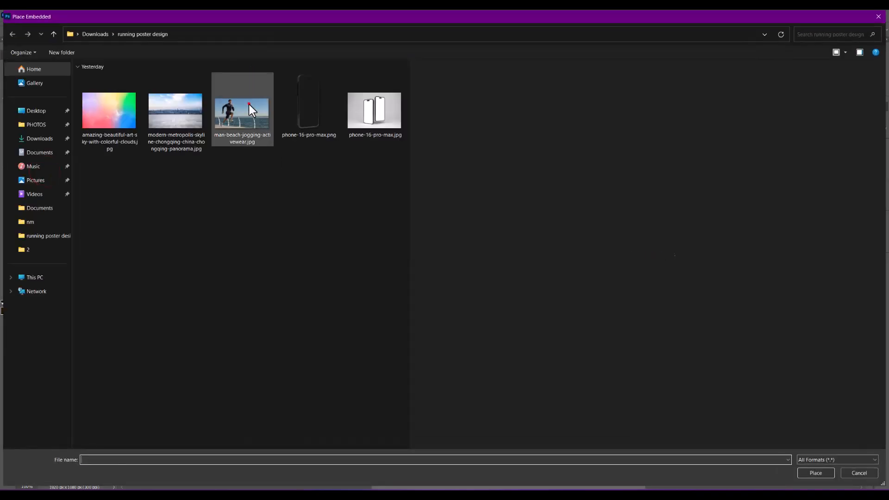
pyautogui.click(249, 104)
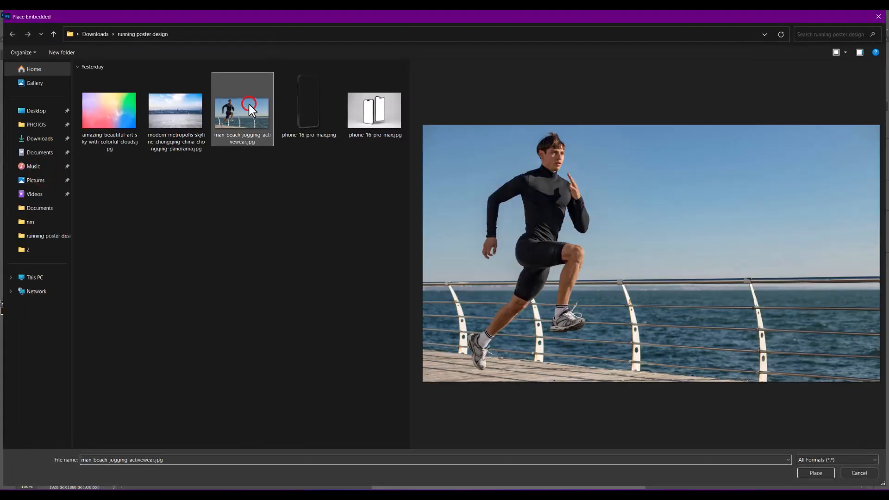
pyautogui.click(814, 472)
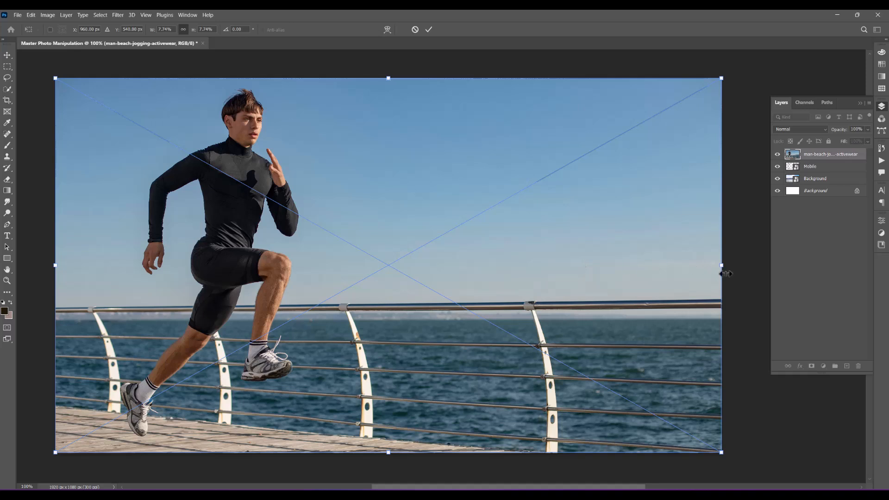
pyautogui.moveTo(723, 267); pyautogui.dragTo(677, 267)
pyautogui.doubleClick(536, 278)
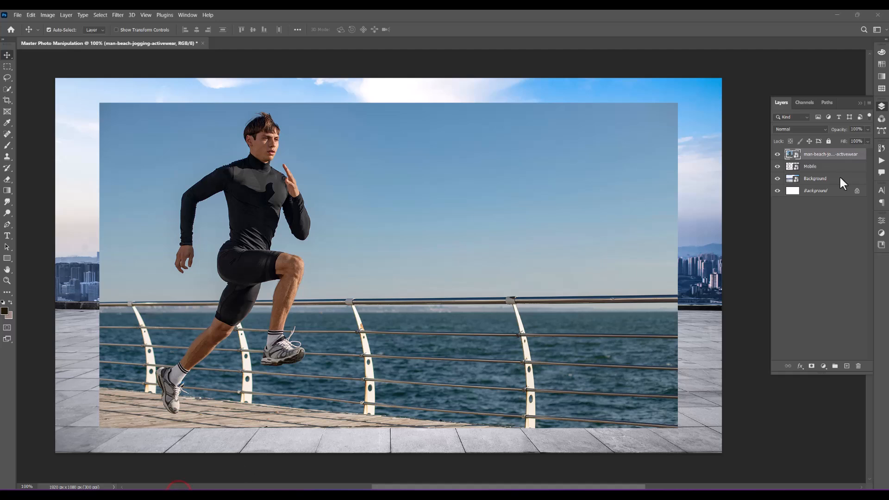
# Step: Rename the runner photo's layer Running image 1
pyautogui.click(820, 154)
pyautogui.doubleClick(844, 154)
pyautogui.write('Running image')
pyautogui.press('Return')
# Step: Move the Running image 1 layer below Mobile and position the runner so his back foot meets the phone frame's lower edge
pyautogui.click(414, 182)
pyautogui.moveTo(411, 251); pyautogui.dragTo(412, 269)
pyautogui.moveTo(414, 257); pyautogui.dragTo(409, 260)
pyautogui.moveTo(832, 155); pyautogui.dragTo(831, 170)
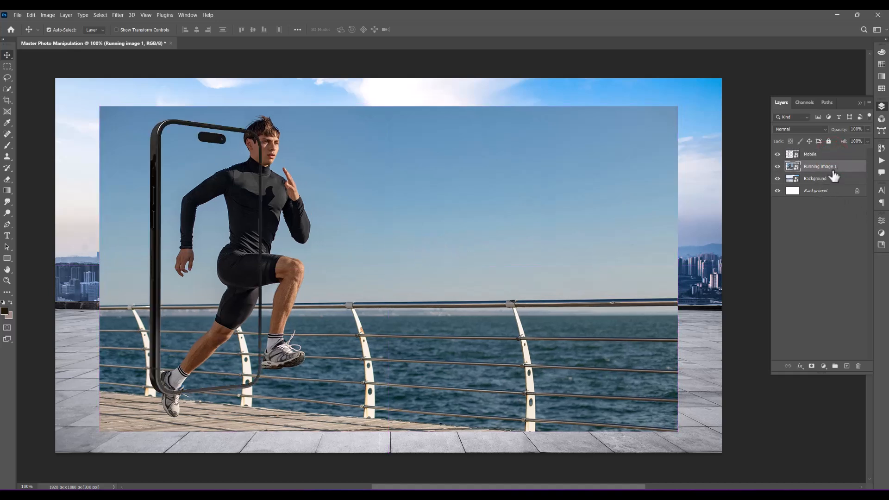
pyautogui.moveTo(434, 327); pyautogui.dragTo(438, 311)
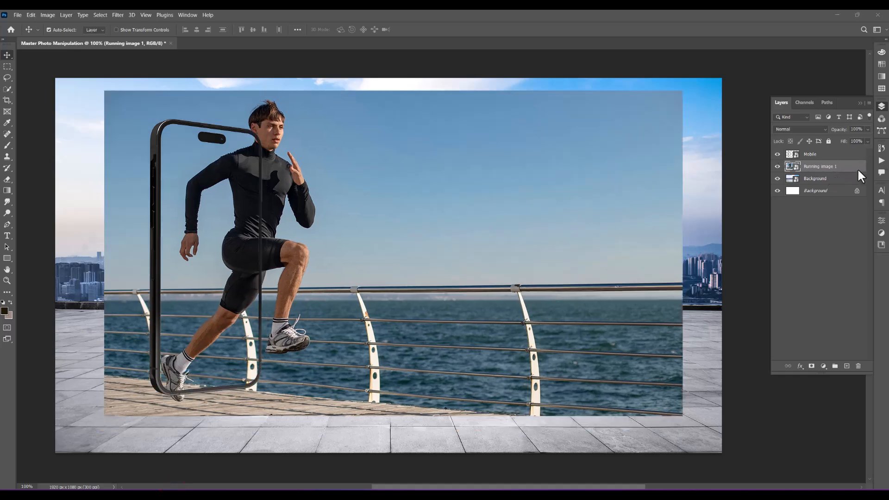
# Step: Duplicate the Running image 1 layer as Running image 2
pyautogui.rightClick(841, 165)
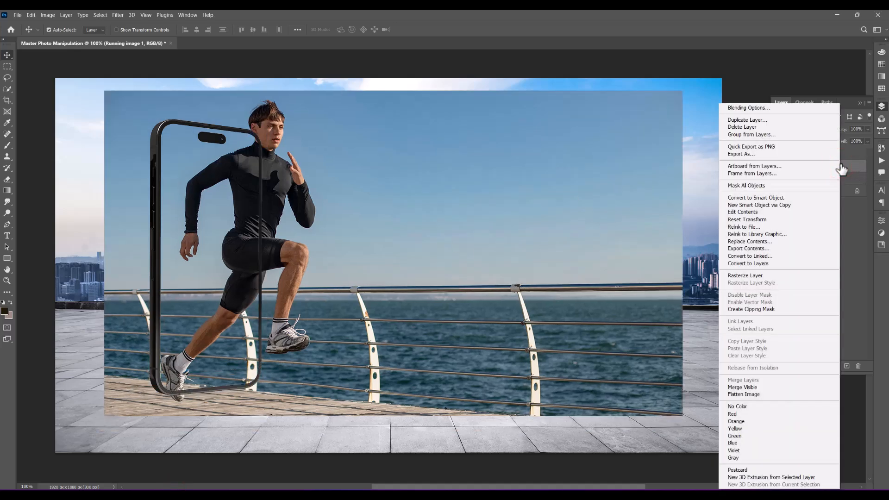
pyautogui.click(770, 121)
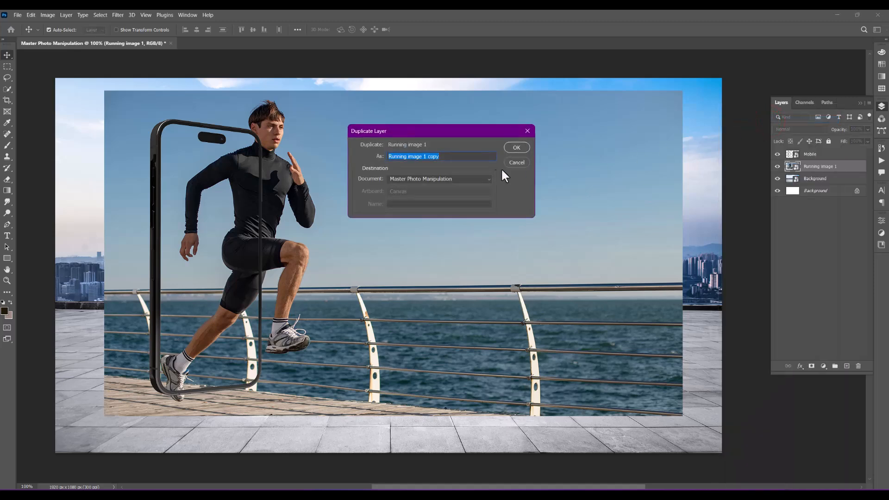
pyautogui.moveTo(422, 156); pyautogui.dragTo(520, 157)
pyautogui.write('2')
pyautogui.click(514, 148)
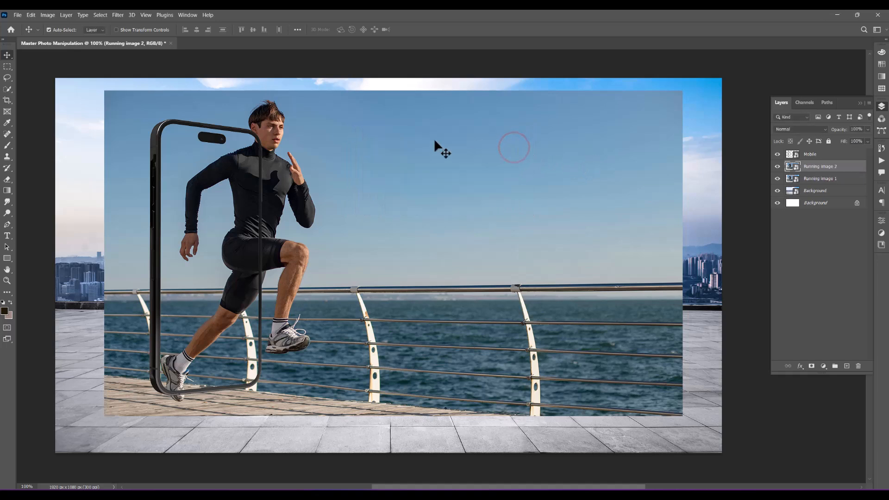
# Step: Hide the Mobile layer and outline the runner using the Object Selection tool in Lasso mode
pyautogui.click(157, 129)
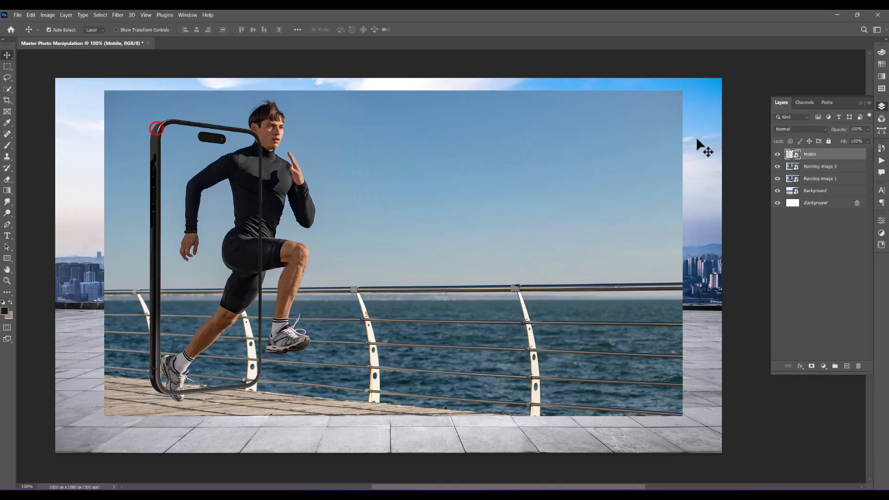
pyautogui.click(777, 154)
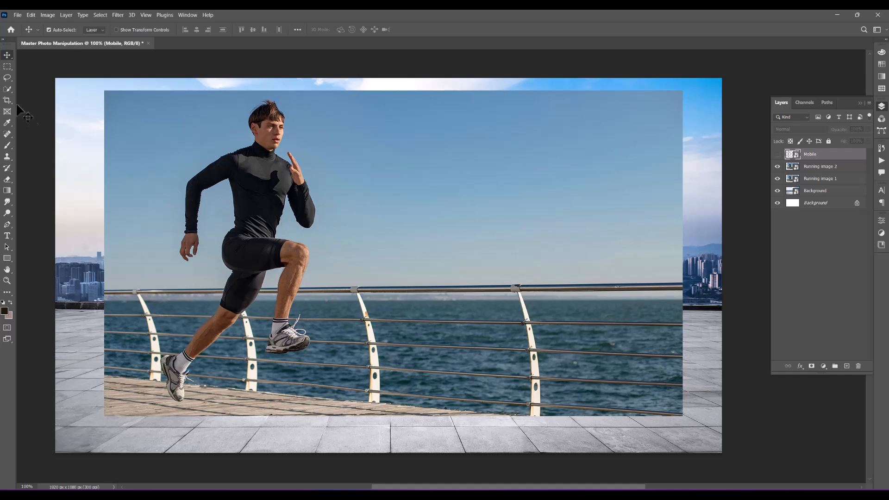
pyautogui.click(8, 90)
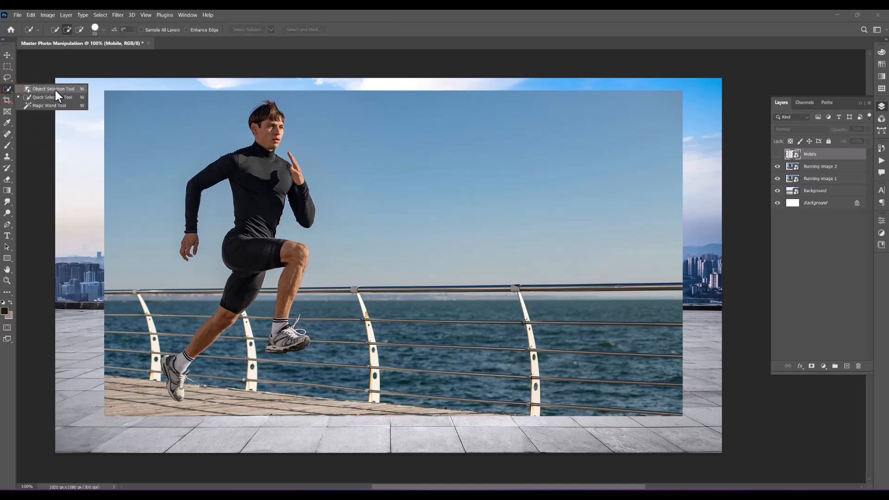
pyautogui.click(54, 89)
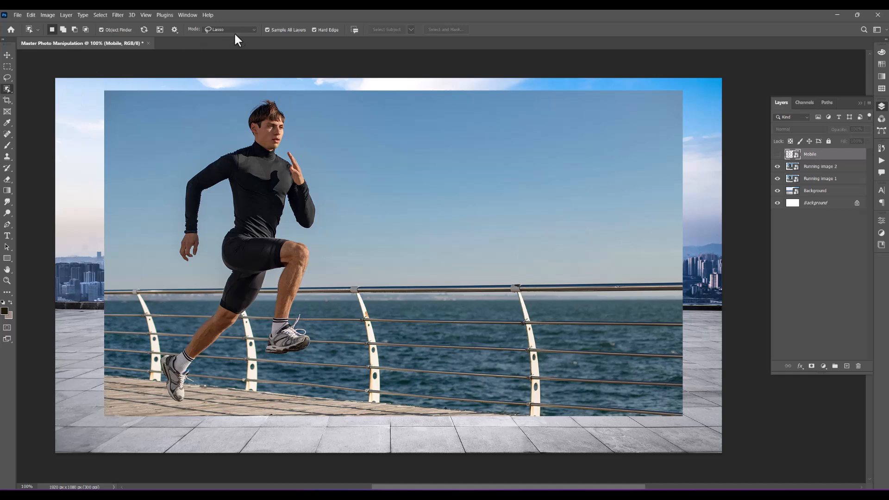
pyautogui.click(254, 29)
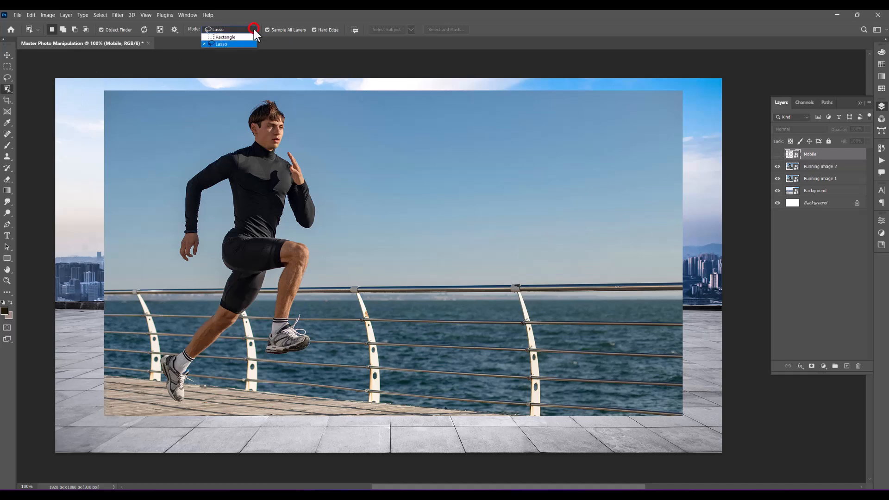
pyautogui.click(228, 44)
pyautogui.moveTo(250, 99)
pyautogui.mouseDown()
pyautogui.moveTo(217, 151)
pyautogui.moveTo(182, 185)
pyautogui.mouseUp()
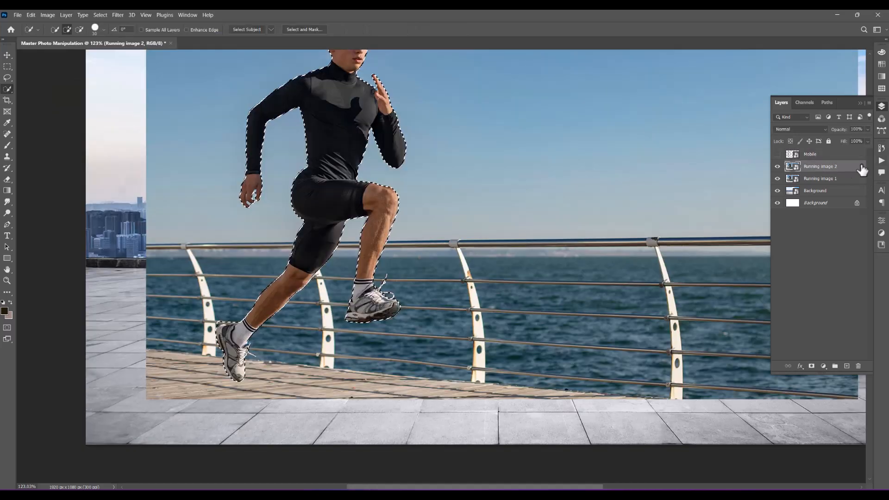
# Step: Refine the runner selection on Running image 2 around the rear shoe with the Quick Selection tool and check its outline
pyautogui.scroll(5, 218, 321)
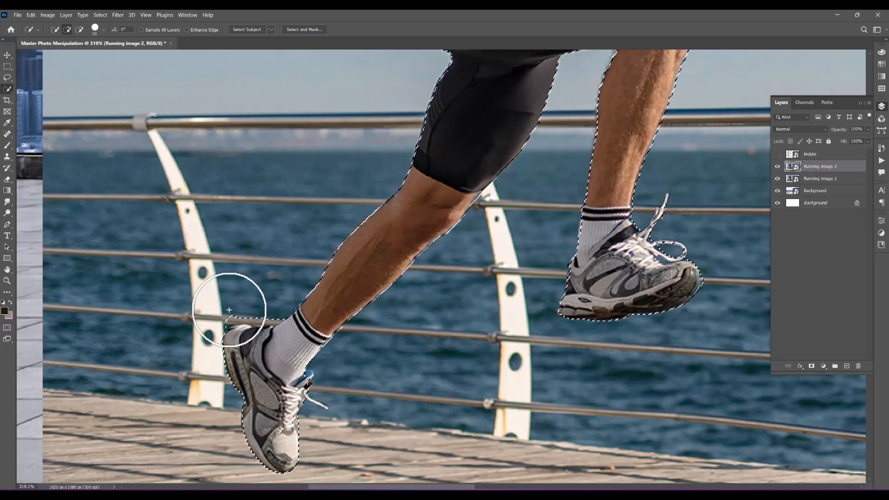
pyautogui.click(245, 342)
pyautogui.scroll(-1, 357, 354)
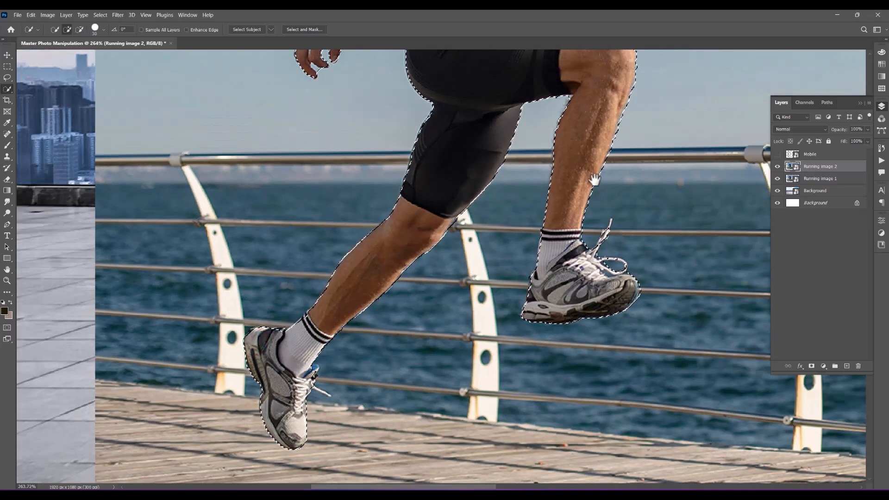
pyautogui.moveTo(559, 208); pyautogui.dragTo(502, 334)
pyautogui.moveTo(537, 196); pyautogui.dragTo(507, 312)
pyautogui.moveTo(497, 218); pyautogui.dragTo(470, 377)
pyautogui.moveTo(487, 255); pyautogui.dragTo(481, 276)
pyautogui.scroll(-6, 484, 270)
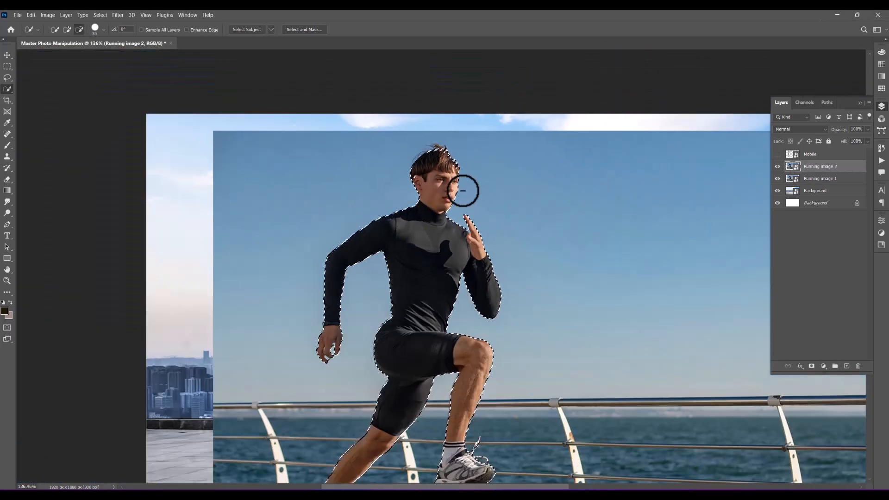
pyautogui.scroll(-3, 459, 225)
pyautogui.scroll(3, 498, 280)
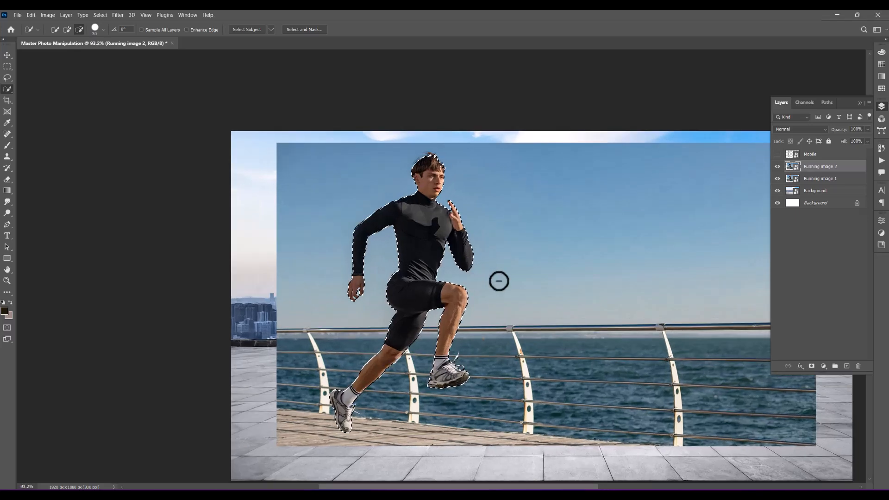
pyautogui.moveTo(536, 259); pyautogui.dragTo(413, 223)
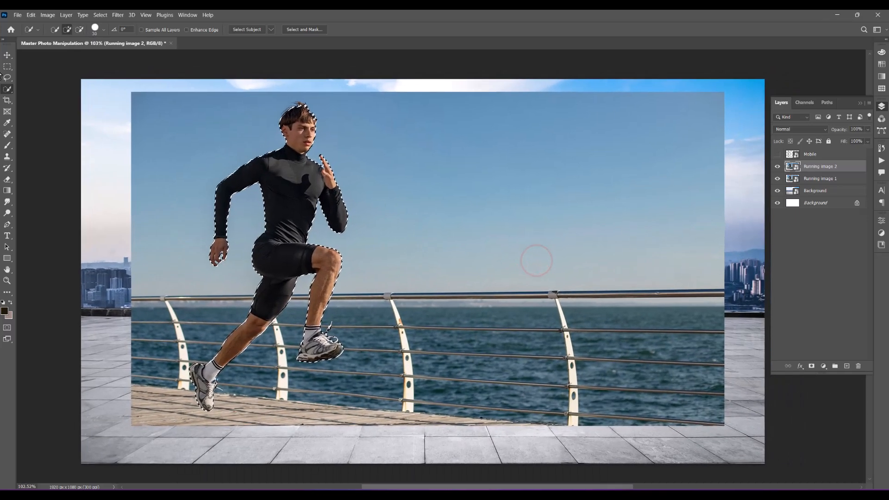
# Step: Mask Running image 2 to the runner selection and check the cutout by toggling Running image 1's visibility
pyautogui.click(7, 55)
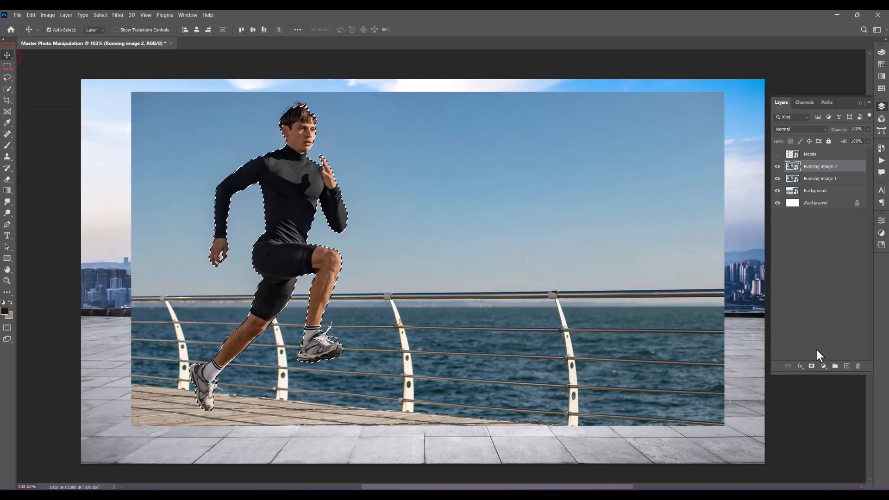
pyautogui.click(811, 366)
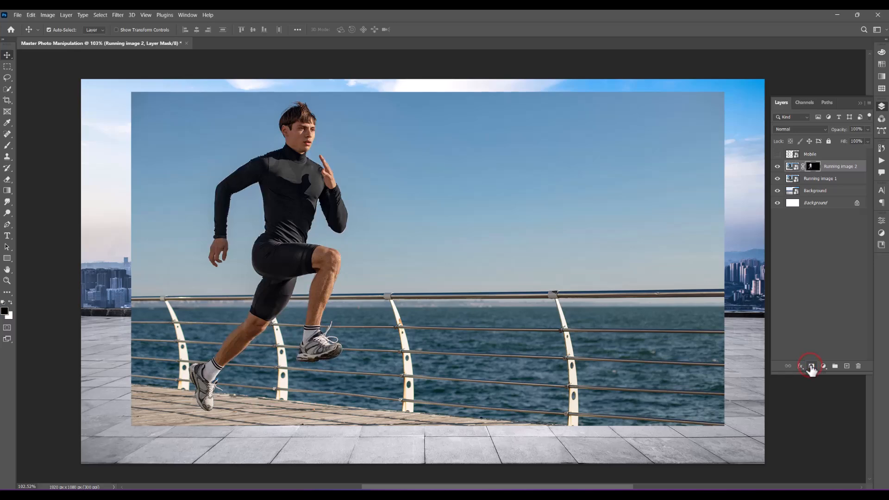
pyautogui.click(778, 178)
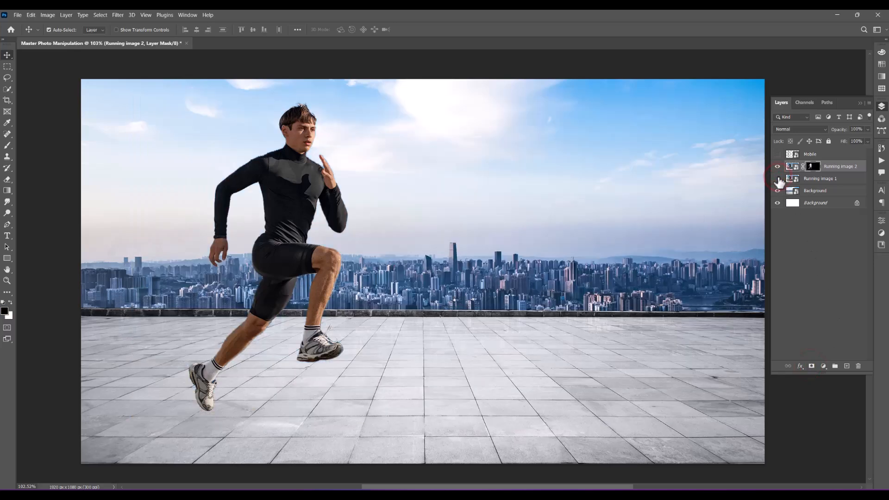
pyautogui.click(777, 179)
pyautogui.click(777, 179)
pyautogui.click(778, 179)
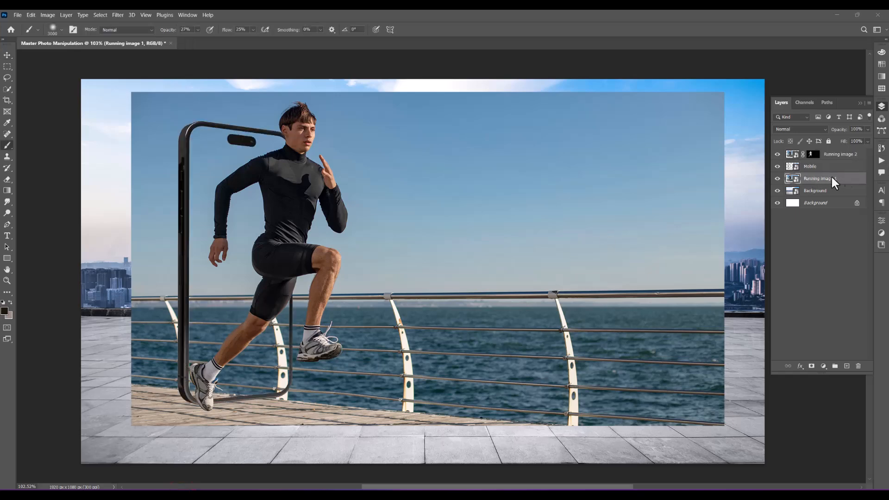
# Step: Add a layer mask to Running image 1 and set the Brush tool to the Hard Round brush
pyautogui.click(851, 176)
pyautogui.click(812, 366)
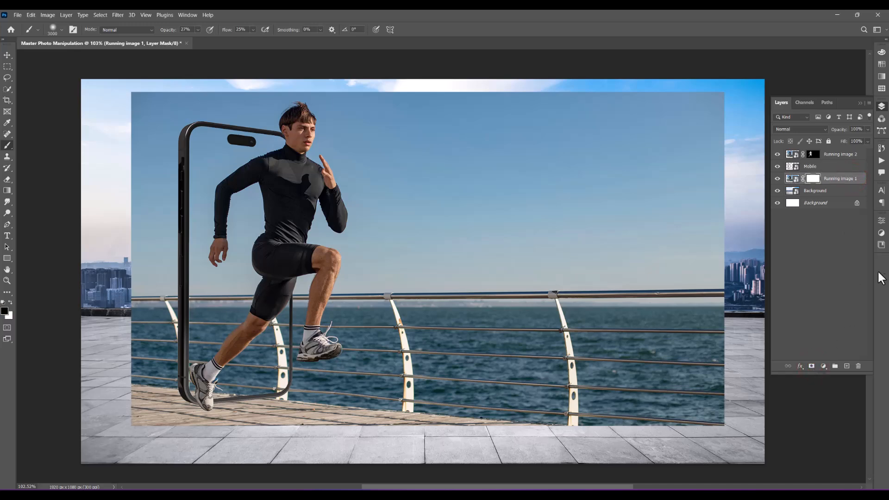
pyautogui.click(8, 144)
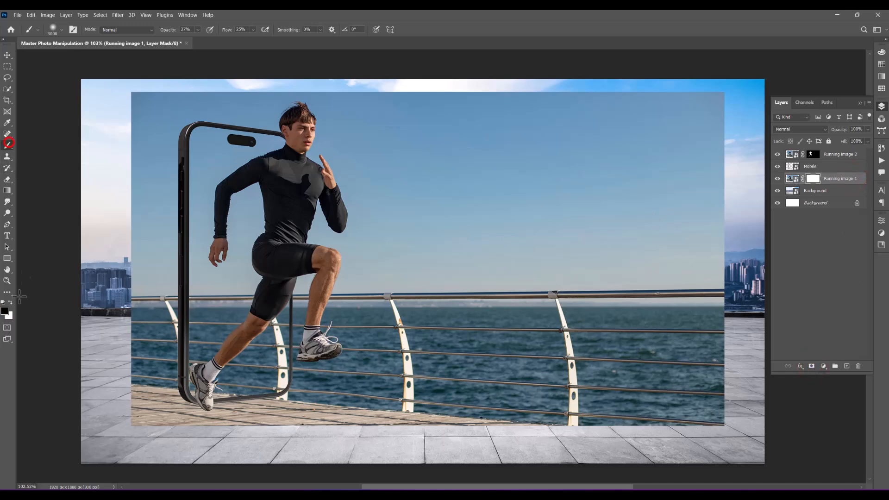
pyautogui.click(61, 30)
pyautogui.click(32, 109)
pyautogui.click(44, 167)
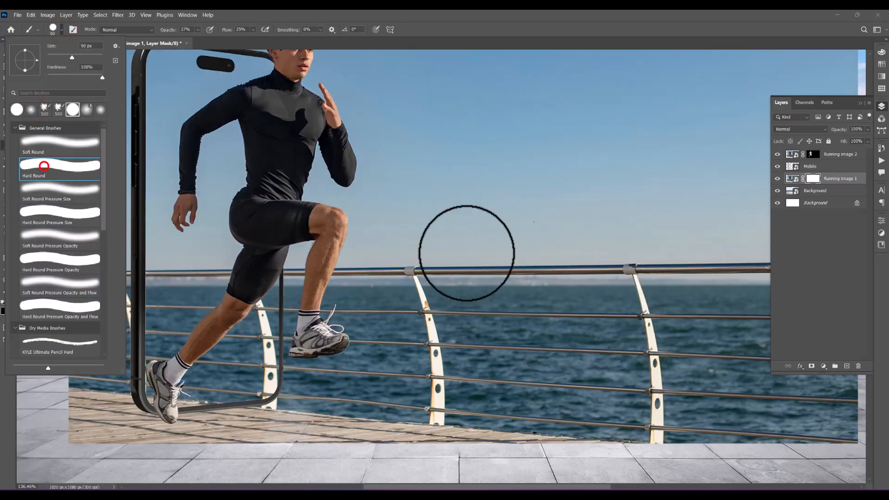
# Step: Set the brush opacity and flow to 100% and mask out a patch of sea and railing in front of the runner
pyautogui.click(483, 271)
pyautogui.moveTo(539, 319)
pyautogui.mouseDown()
pyautogui.moveTo(490, 282)
pyautogui.moveTo(476, 321)
pyautogui.mouseUp()
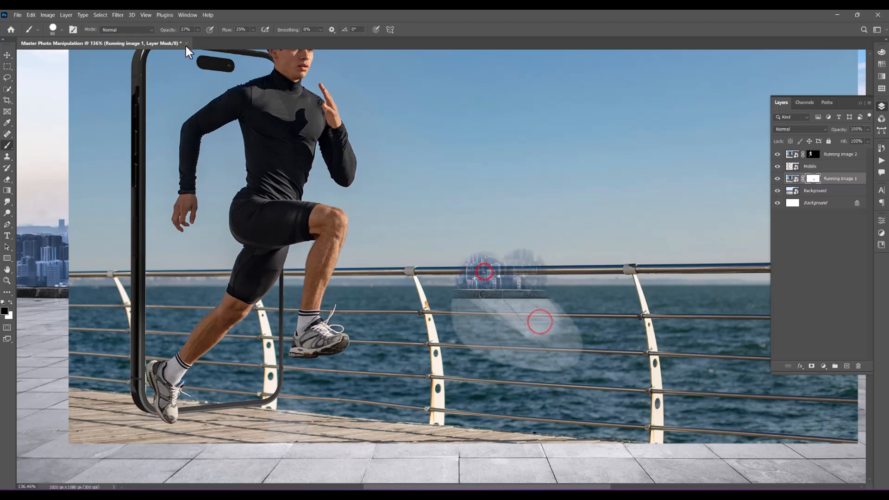
pyautogui.click(199, 29)
pyautogui.moveTo(202, 41); pyautogui.dragTo(290, 41)
pyautogui.click(252, 28)
pyautogui.moveTo(491, 322); pyautogui.dragTo(536, 310)
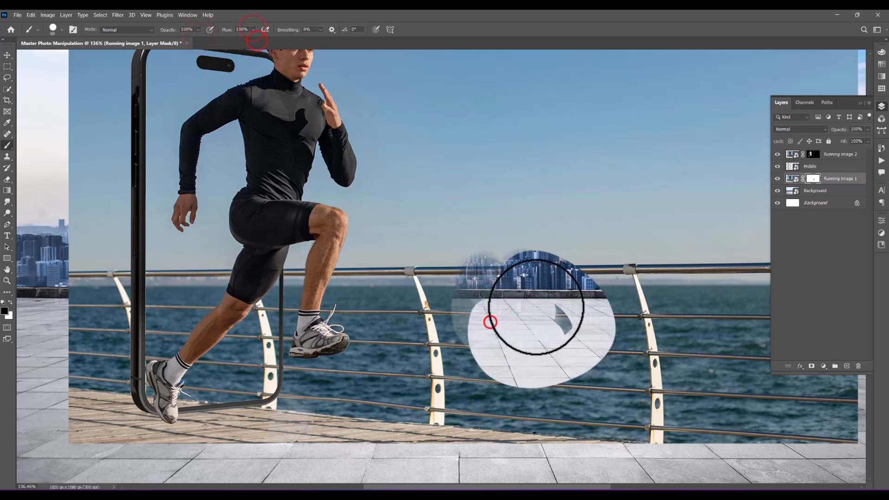
# Step: Paint black on the mask beside the phone's lower corner and restore part of the hidden area with white
pyautogui.moveTo(302, 382); pyautogui.dragTo(307, 336)
pyautogui.moveTo(330, 284); pyautogui.dragTo(355, 413)
pyautogui.keyDown('alt'); pyautogui.click(321, 137); pyautogui.keyUp('alt')
pyautogui.moveTo(374, 458); pyautogui.dragTo(375, 263)
pyautogui.click(310, 371)
pyautogui.click(318, 335)
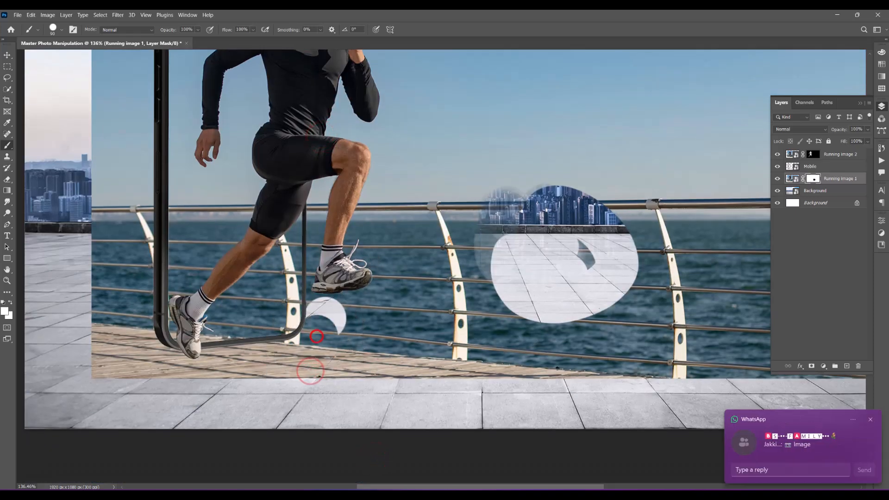
# Step: Switch the brush back to black and mask out the photo along the phone's right edge and around the runner's head
pyautogui.click(4, 313)
pyautogui.click(604, 200)
pyautogui.click(692, 95)
pyautogui.click(324, 320)
pyautogui.moveTo(335, 199); pyautogui.dragTo(330, 404)
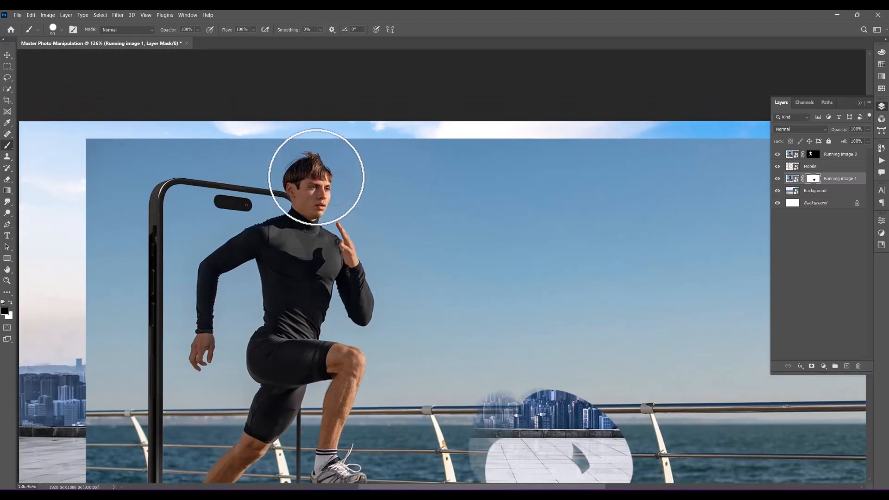
pyautogui.moveTo(317, 182); pyautogui.dragTo(318, 145)
pyautogui.moveTo(291, 174)
pyautogui.mouseDown()
pyautogui.moveTo(310, 179)
pyautogui.moveTo(291, 170)
pyautogui.mouseUp()
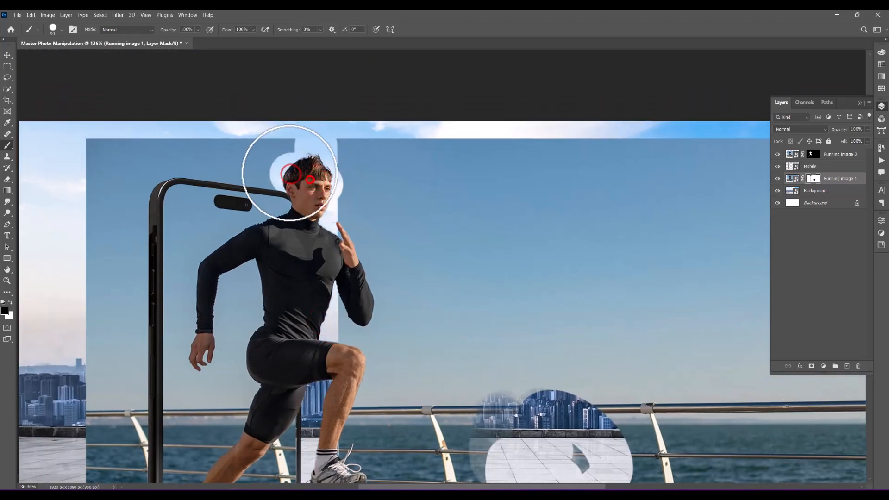
# Step: Undo the misplaced straight stroke and mask out the photo above the phone's top edge and around its upper left corner
pyautogui.keyDown('shift'); pyautogui.click(163, 159); pyautogui.keyUp('shift')
pyautogui.hotkey('ctrl', 'z')
pyautogui.click(295, 178)
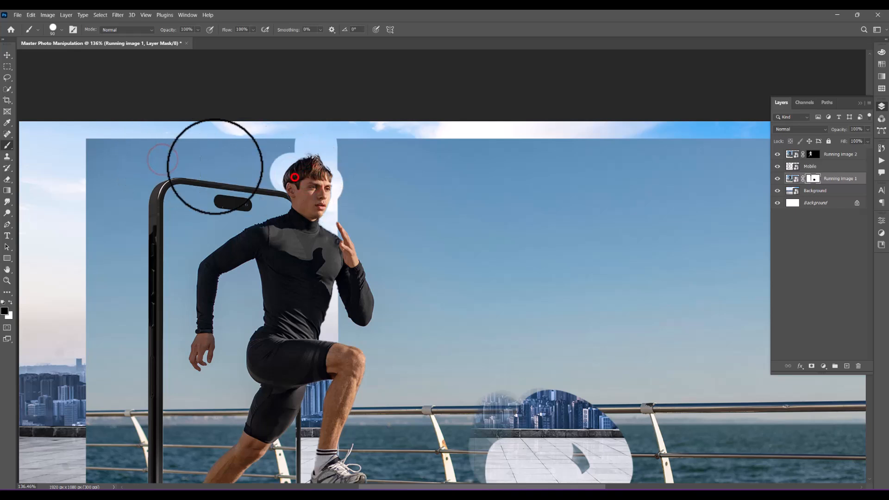
pyautogui.keyDown('shift'); pyautogui.click(171, 159); pyautogui.keyUp('shift')
pyautogui.moveTo(171, 159); pyautogui.dragTo(369, 149)
pyautogui.moveTo(164, 165)
pyautogui.mouseDown()
pyautogui.moveTo(143, 172)
pyautogui.moveTo(131, 157)
pyautogui.moveTo(159, 138)
pyautogui.moveTo(98, 193)
pyautogui.moveTo(99, 257)
pyautogui.moveTo(132, 213)
pyautogui.mouseUp()
pyautogui.click(133, 204)
# Step: Mask out the photo along the outside of the phone's left side and lower edge on Running image 1
pyautogui.moveTo(147, 295); pyautogui.dragTo(180, 128)
pyautogui.keyDown('shift'); pyautogui.click(166, 408); pyautogui.keyUp('shift')
pyautogui.moveTo(156, 411)
pyautogui.mouseDown()
pyautogui.moveTo(133, 396)
pyautogui.moveTo(126, 143)
pyautogui.moveTo(134, 277)
pyautogui.mouseUp()
pyautogui.moveTo(174, 390)
pyautogui.mouseDown()
pyautogui.moveTo(184, 402)
pyautogui.moveTo(298, 406)
pyautogui.mouseUp()
pyautogui.moveTo(248, 404)
pyautogui.mouseDown()
pyautogui.moveTo(359, 400)
pyautogui.moveTo(312, 399)
pyautogui.moveTo(345, 383)
pyautogui.mouseUp()
pyautogui.click(349, 370)
pyautogui.click(408, 380)
pyautogui.moveTo(401, 337)
pyautogui.mouseDown()
pyautogui.moveTo(279, 357)
pyautogui.moveTo(287, 352)
pyautogui.mouseUp()
# Step: Enlarge the brush and mask out all remaining areas of Running image 1 outside the phone frame
pyautogui.scroll(-4, 287, 351)
pyautogui.moveTo(265, 114)
pyautogui.mouseDown()
pyautogui.moveTo(273, 368)
pyautogui.moveTo(287, 371)
pyautogui.moveTo(289, 124)
pyautogui.moveTo(278, 307)
pyautogui.moveTo(317, 132)
pyautogui.moveTo(310, 104)
pyautogui.moveTo(340, 110)
pyautogui.moveTo(331, 105)
pyautogui.moveTo(334, 291)
pyautogui.moveTo(321, 402)
pyautogui.moveTo(363, 391)
pyautogui.moveTo(394, 202)
pyautogui.moveTo(375, 110)
pyautogui.moveTo(410, 341)
pyautogui.moveTo(444, 347)
pyautogui.moveTo(471, 105)
pyautogui.moveTo(476, 338)
pyautogui.moveTo(516, 347)
pyautogui.moveTo(515, 122)
pyautogui.moveTo(588, 174)
pyautogui.moveTo(597, 109)
pyautogui.moveTo(617, 161)
pyautogui.moveTo(602, 233)
pyautogui.moveTo(622, 262)
pyautogui.moveTo(587, 325)
pyautogui.moveTo(511, 372)
pyautogui.moveTo(581, 370)
pyautogui.moveTo(575, 396)
pyautogui.mouseUp()
pyautogui.press(']')
pyautogui.press(']')
pyautogui.press(']')
pyautogui.press(']')
pyautogui.press(']')
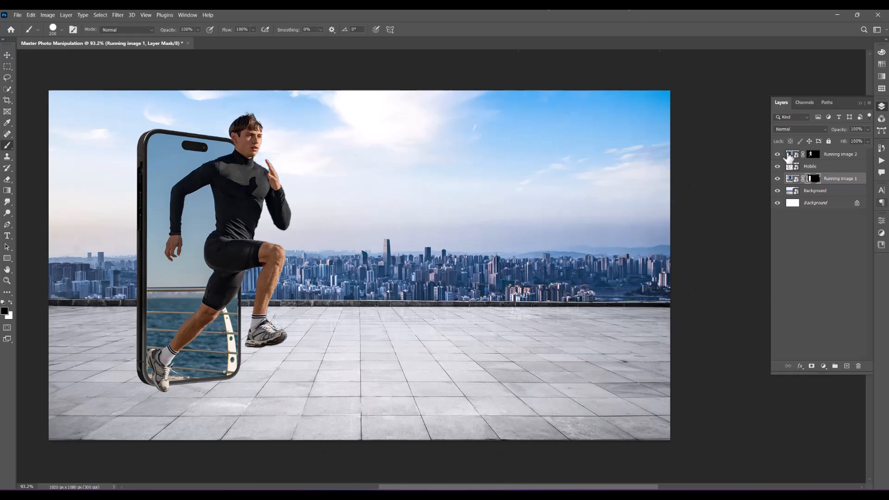
# Step: Paint out the rear shoe's toe overlapping the phone's lower frame on Running image 2's mask with a smaller black brush
pyautogui.click(6, 55)
pyautogui.scroll(8, 138, 398)
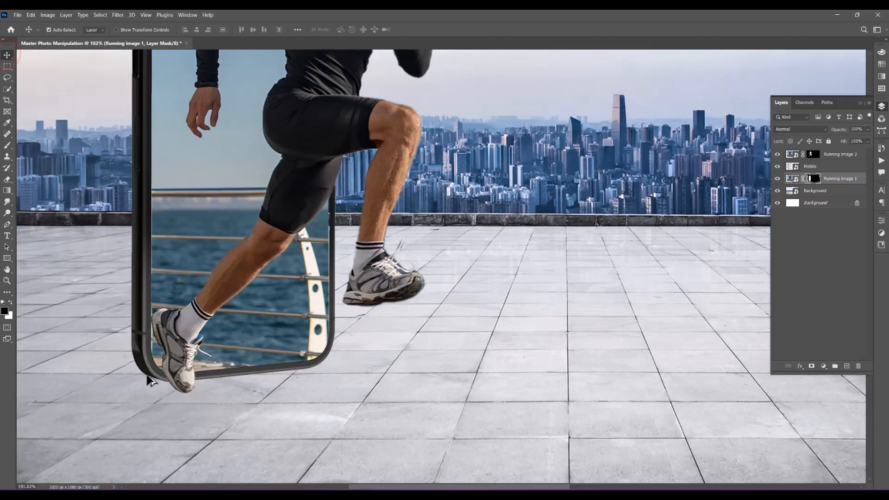
pyautogui.click(224, 309)
pyautogui.click(802, 154)
pyautogui.click(813, 156)
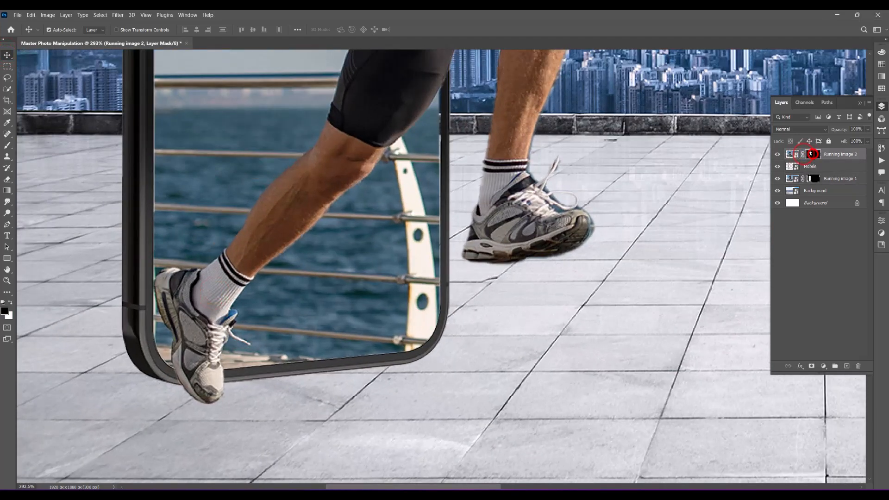
pyautogui.click(7, 146)
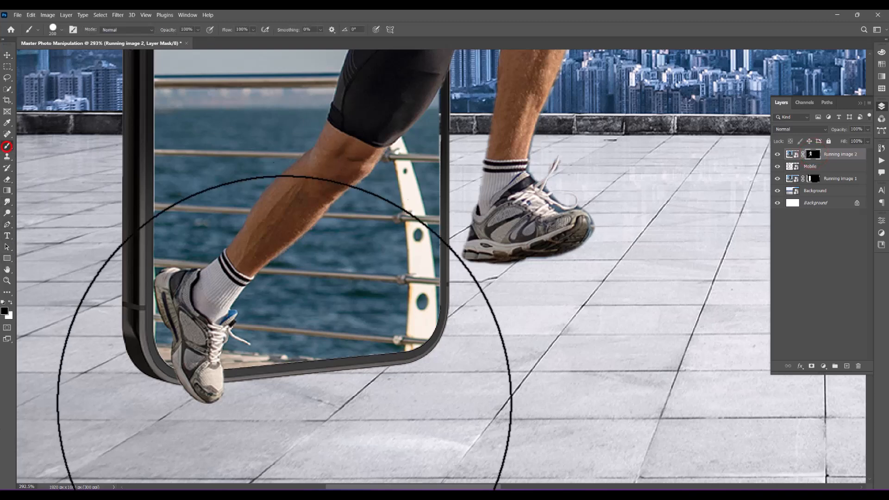
pyautogui.press('[')
pyautogui.press('[')
pyautogui.press('[')
pyautogui.press('[')
pyautogui.press('[')
pyautogui.press('[')
pyautogui.press('[')
pyautogui.press('[')
pyautogui.press('[')
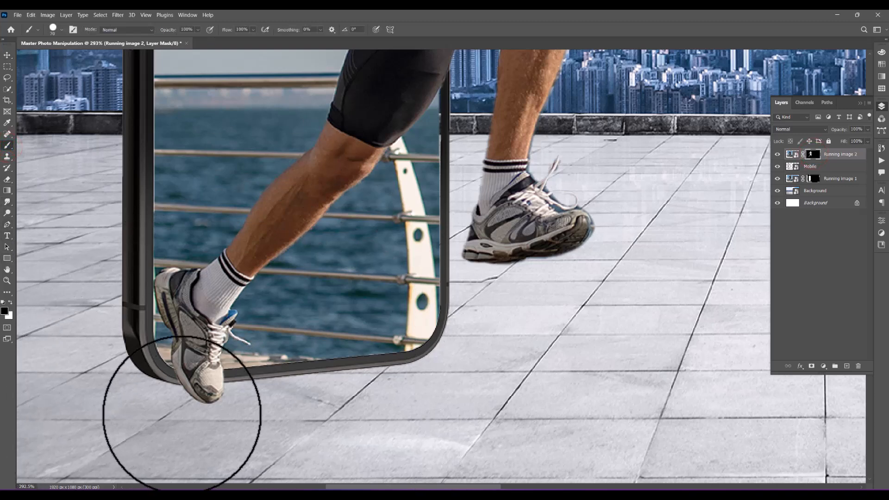
pyautogui.moveTo(165, 394)
pyautogui.mouseDown()
pyautogui.moveTo(232, 393)
pyautogui.moveTo(178, 396)
pyautogui.moveTo(212, 401)
pyautogui.moveTo(229, 393)
pyautogui.mouseUp()
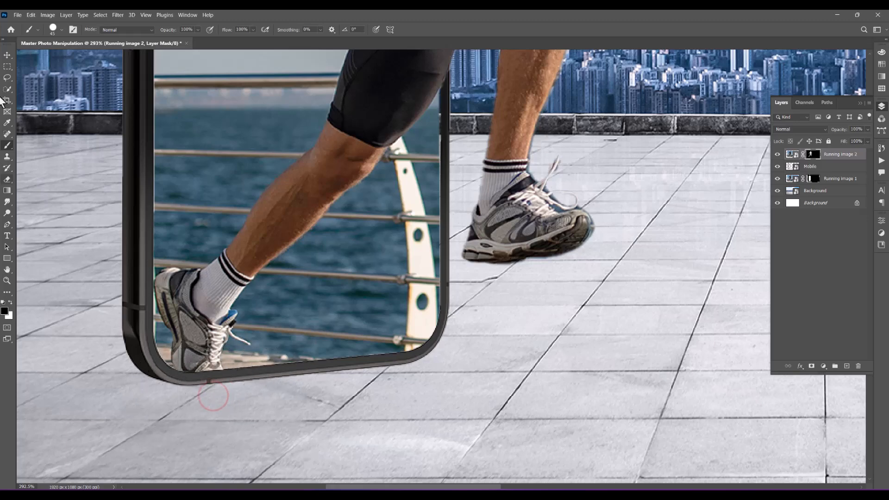
# Step: Examine the whole composition and compare it with the Running image 2 layer hidden and shown
pyautogui.click(7, 57)
pyautogui.scroll(-15, 497, 325)
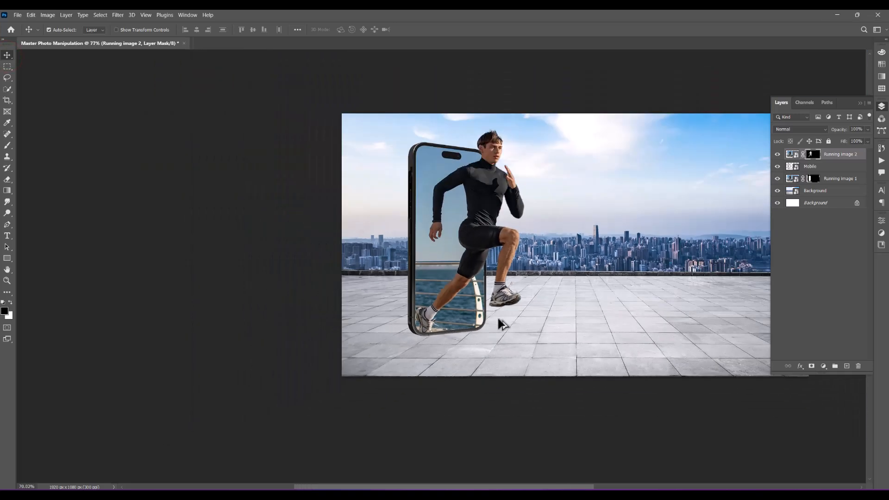
pyautogui.moveTo(683, 244)
pyautogui.mouseDown()
pyautogui.moveTo(508, 246)
pyautogui.moveTo(490, 268)
pyautogui.moveTo(504, 270)
pyautogui.mouseUp()
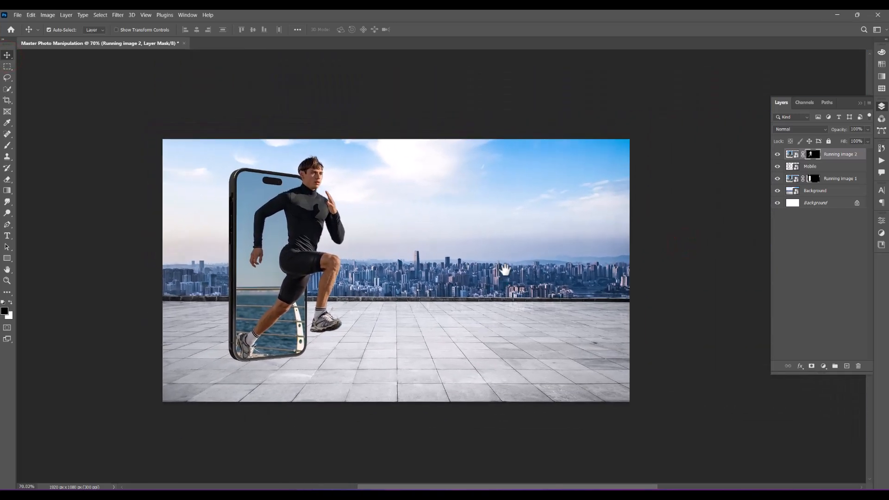
pyautogui.click(778, 156)
pyautogui.click(778, 155)
pyautogui.click(778, 156)
pyautogui.click(777, 155)
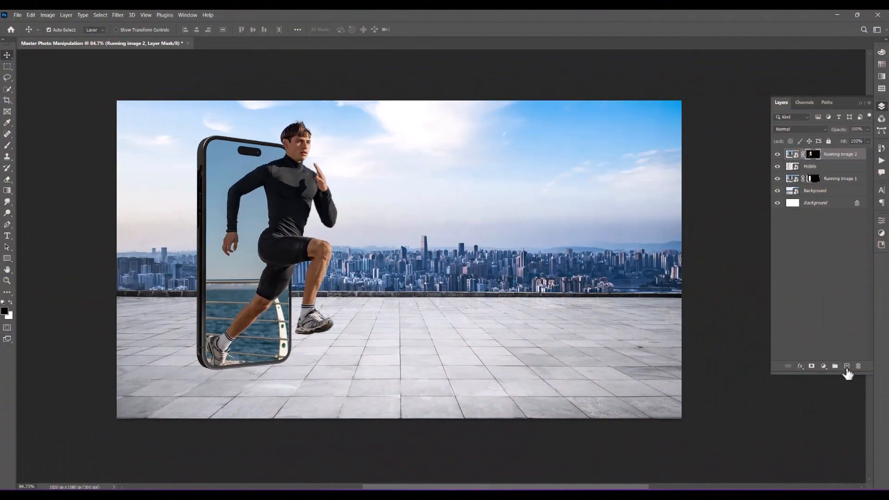
# Step: Add a new layer above Running image 2 and choose the Soft Round Pressure Opacity and Flow brush
pyautogui.click(847, 366)
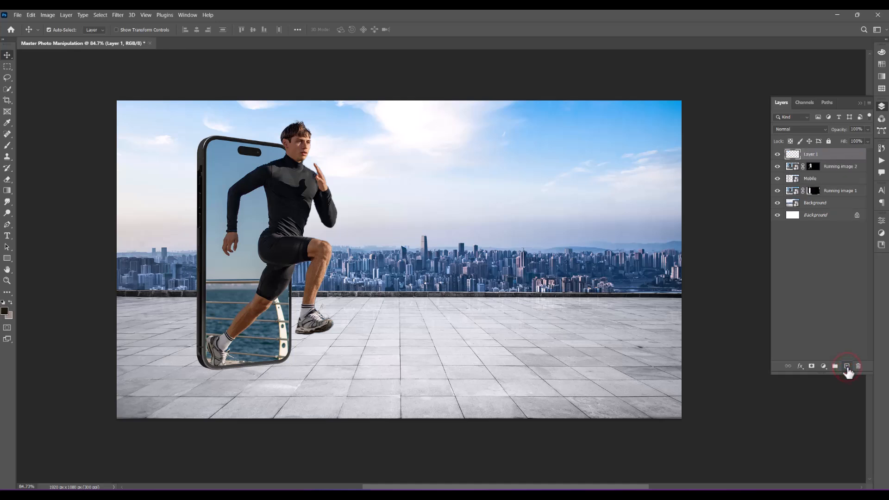
pyautogui.click(7, 146)
pyautogui.rightClick(7, 146)
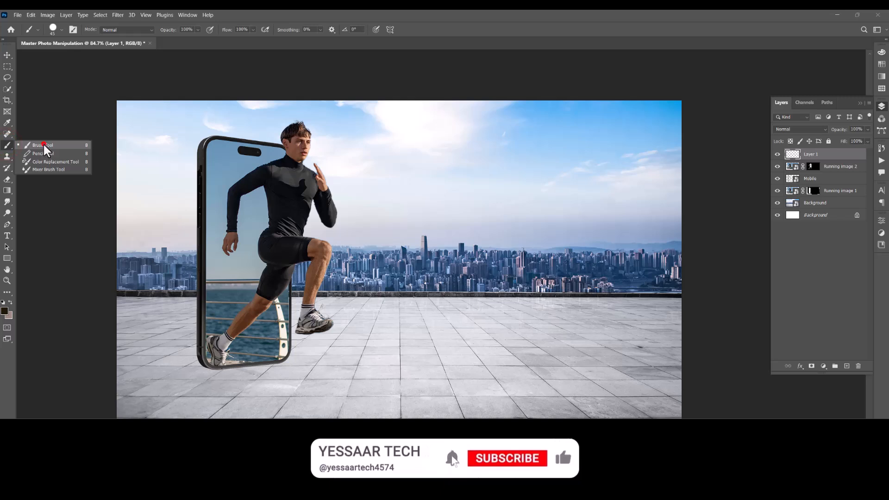
pyautogui.click(43, 145)
pyautogui.click(61, 31)
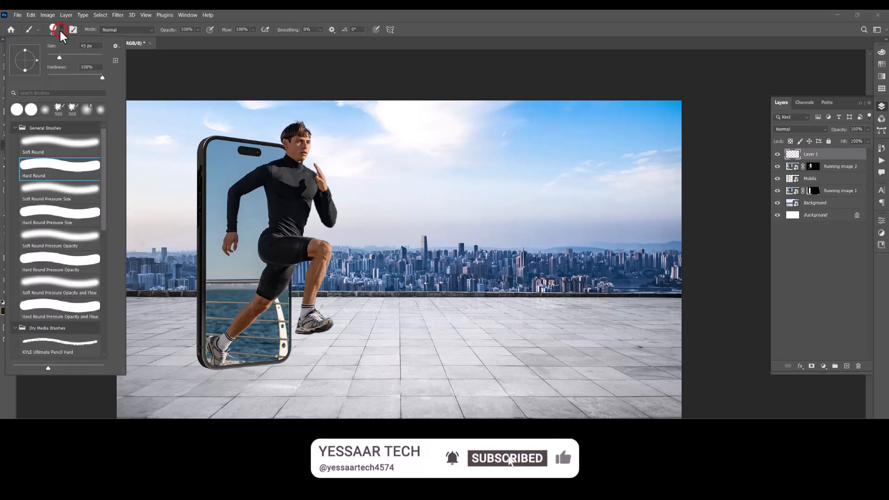
pyautogui.click(69, 287)
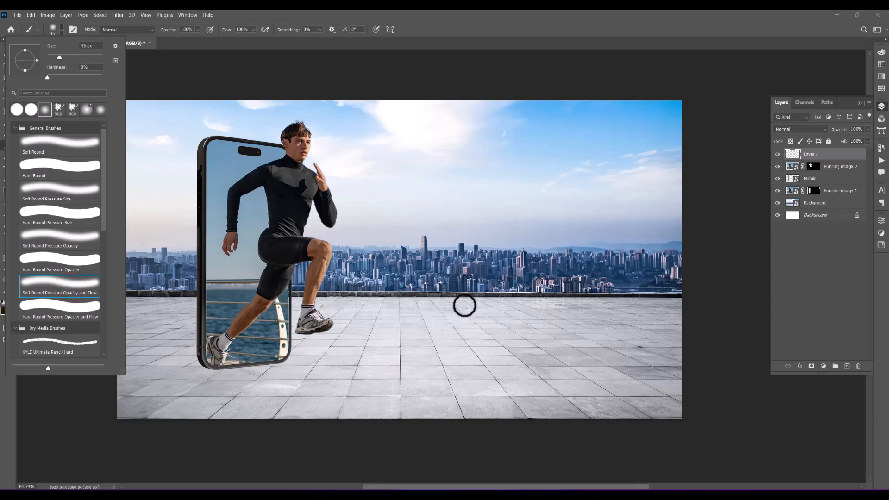
# Step: Enlarge the brush to about 300 px and try one dab over the skyline's lower edge, undoing it
pyautogui.click(440, 19)
pyautogui.press(']')
pyautogui.press(']')
pyautogui.press(']')
pyautogui.press(']')
pyautogui.press(']')
pyautogui.press(']')
pyautogui.press(']')
pyautogui.press(']')
pyautogui.press(']')
pyautogui.press(']')
pyautogui.press(']')
pyautogui.press(']')
pyautogui.press(']')
pyautogui.press(']')
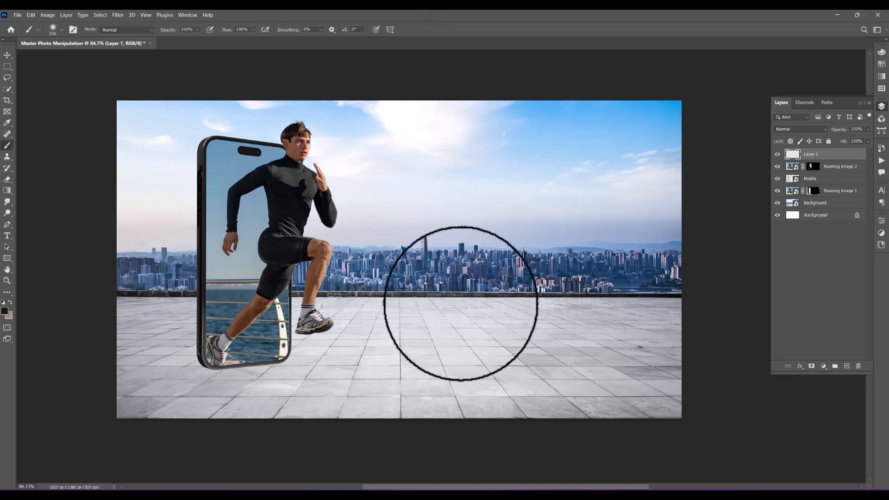
pyautogui.press('[')
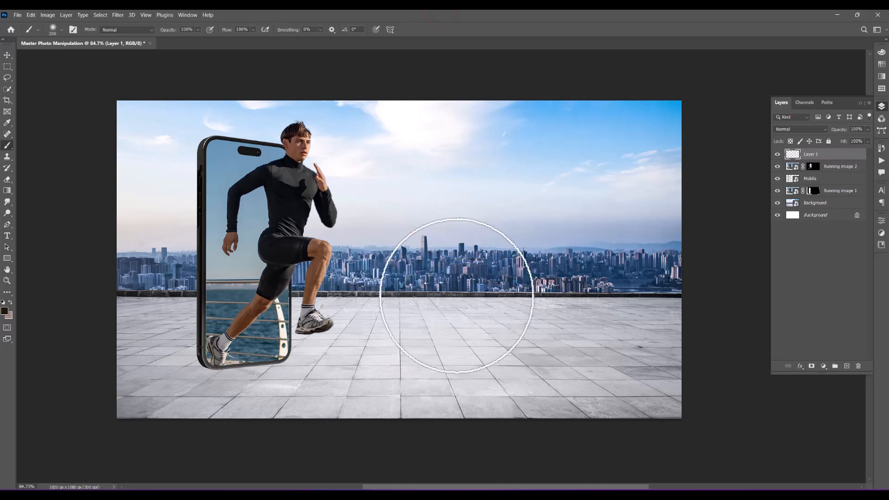
pyautogui.click(456, 295)
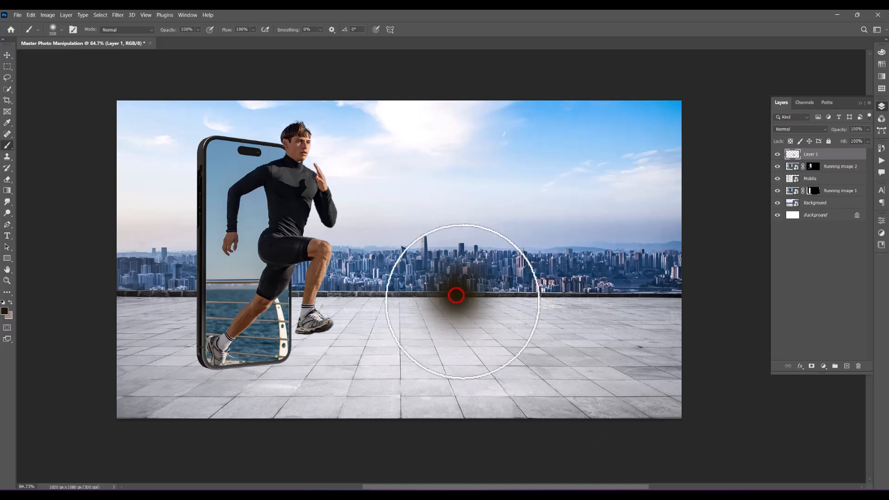
pyautogui.hotkey('ctrl', 'z')
# Step: Set the foreground colour to black (000000) and paint one soft dab on the pavement near the canvas centre
pyautogui.click(4, 312)
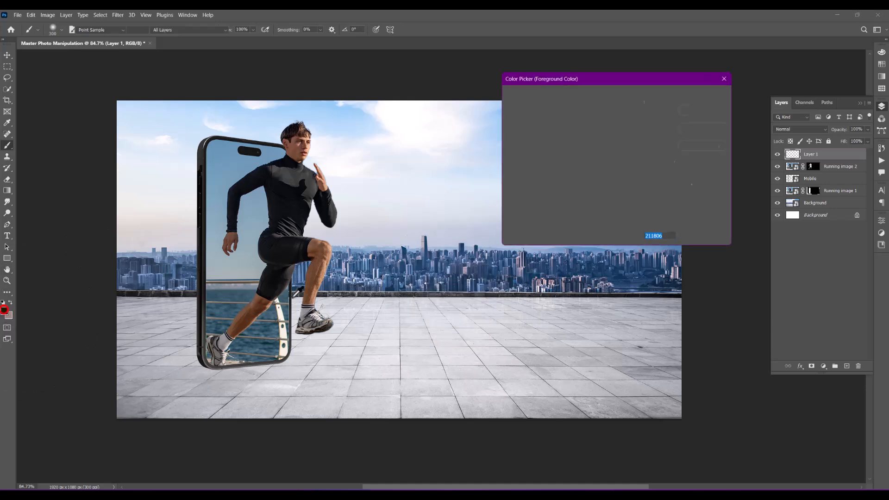
pyautogui.click(694, 95)
pyautogui.press('b')
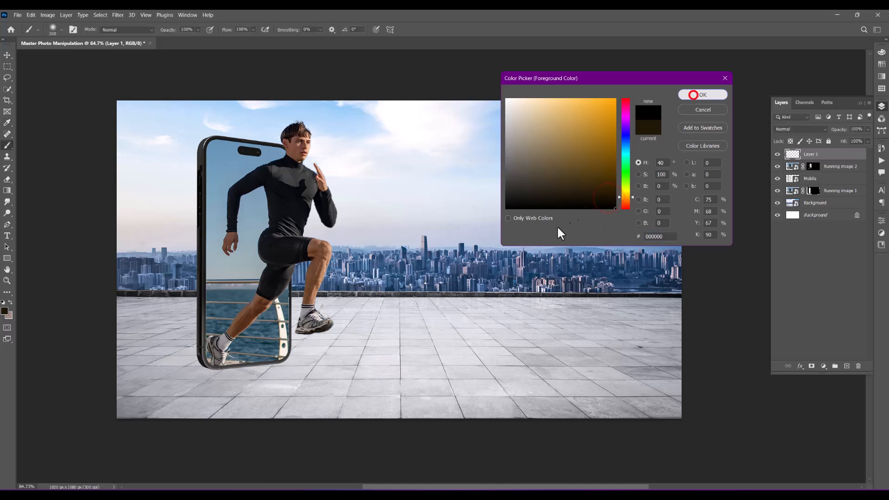
pyautogui.click(442, 317)
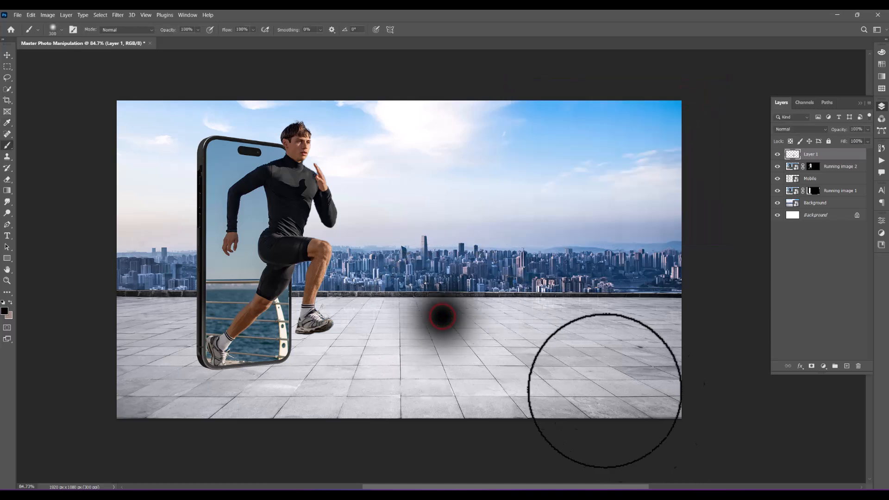
# Step: Transform the black dab into a small, thin floor shadow below the runner's raised front shoe
pyautogui.click(7, 55)
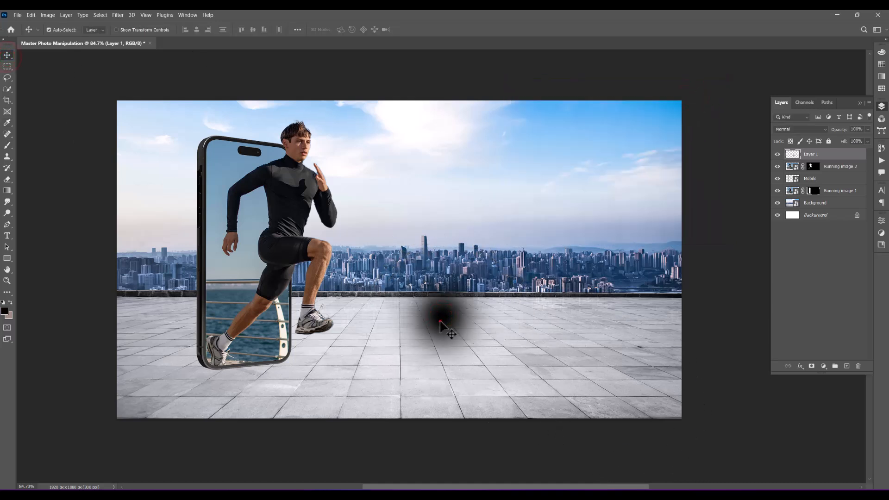
pyautogui.hotkey('ctrl', 't')
pyautogui.moveTo(445, 246)
pyautogui.mouseDown()
pyautogui.moveTo(450, 380)
pyautogui.moveTo(334, 363)
pyautogui.mouseUp()
pyautogui.moveTo(394, 357); pyautogui.dragTo(325, 346)
pyautogui.doubleClick(317, 365)
# Step: Duplicate the floor shadow and place a wider copy under the phone's lower left corner
pyautogui.hotkey('ctrl', 't')
pyautogui.moveTo(240, 364); pyautogui.dragTo(199, 368)
pyautogui.doubleClick(211, 368)
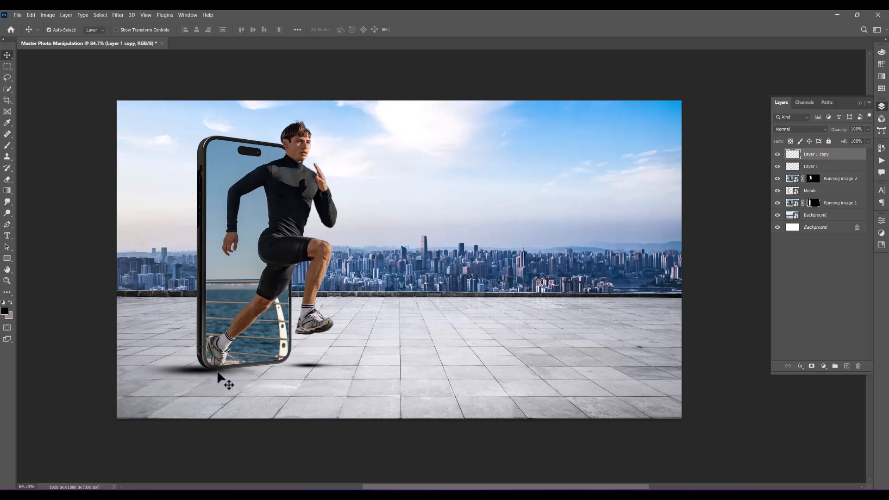
# Step: Nudge the front shoe's shadow slightly upward and reduce its layer opacity
pyautogui.moveTo(312, 369); pyautogui.dragTo(313, 364)
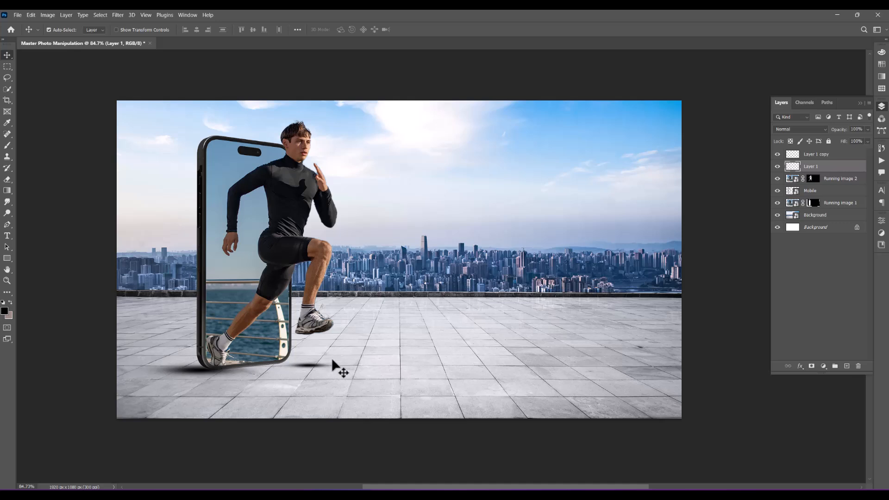
pyautogui.click(868, 129)
pyautogui.moveTo(845, 140); pyautogui.dragTo(827, 142)
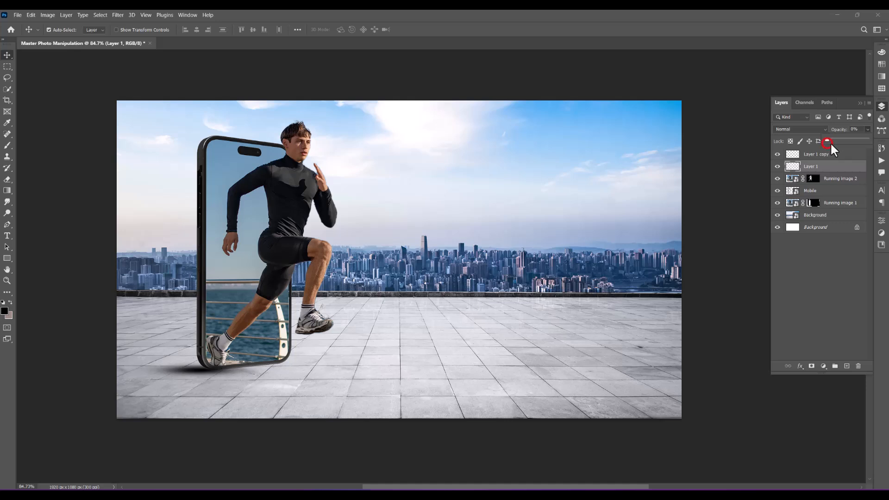
# Step: Set the opacity of the shadow under the phone's lower left corner to 70%
pyautogui.click(190, 370)
pyautogui.click(867, 129)
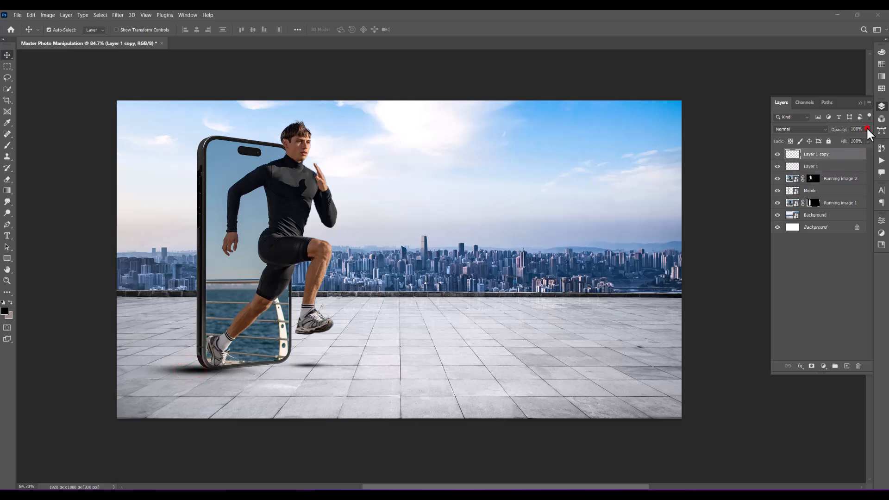
pyautogui.click(481, 300)
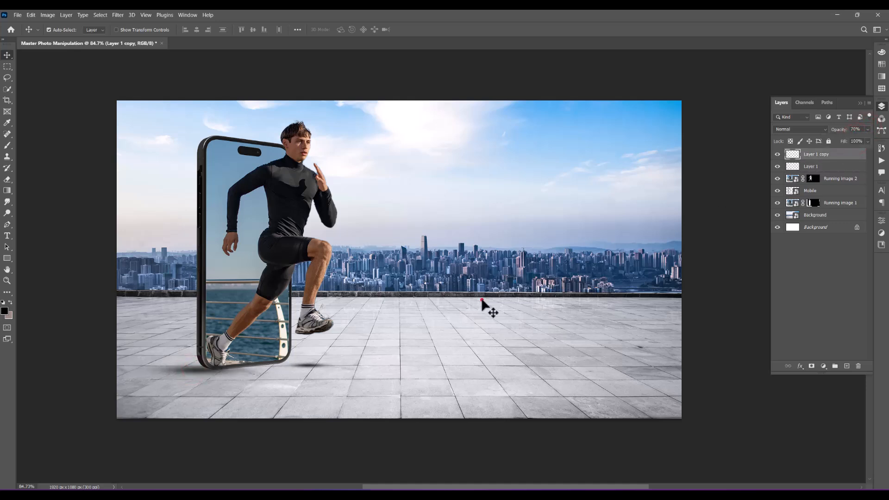
# Step: Add the two-line text "One Step Closer, Every Stride Stronger." in quotation marks on the pavement, directly above the Background photo layer
pyautogui.scroll(-1, 473, 280)
pyautogui.scroll(1, 479, 276)
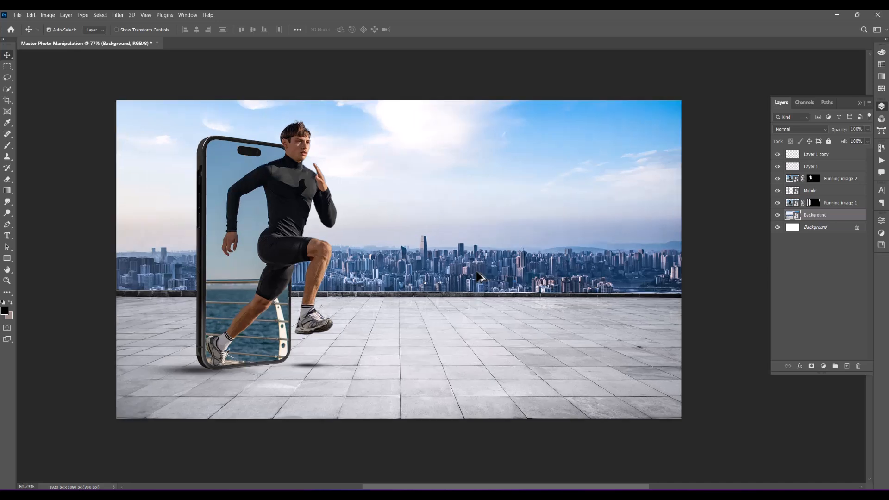
pyautogui.moveTo(528, 237); pyautogui.dragTo(508, 237)
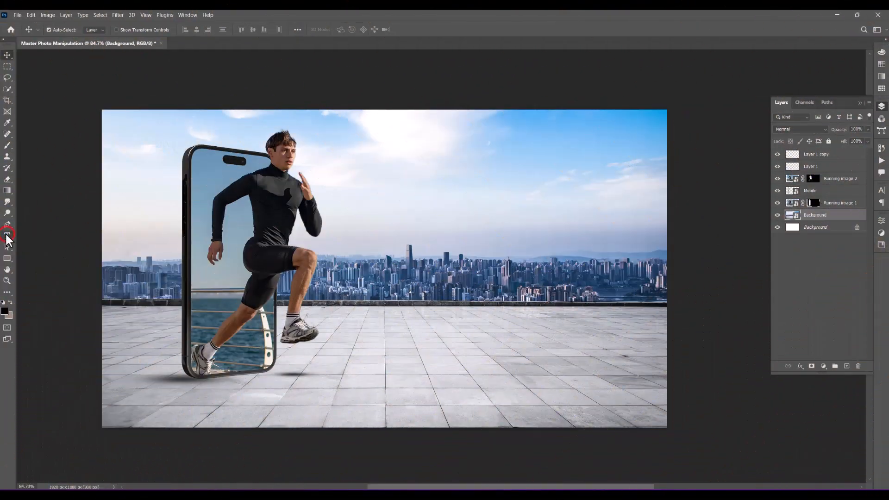
pyautogui.click(7, 235)
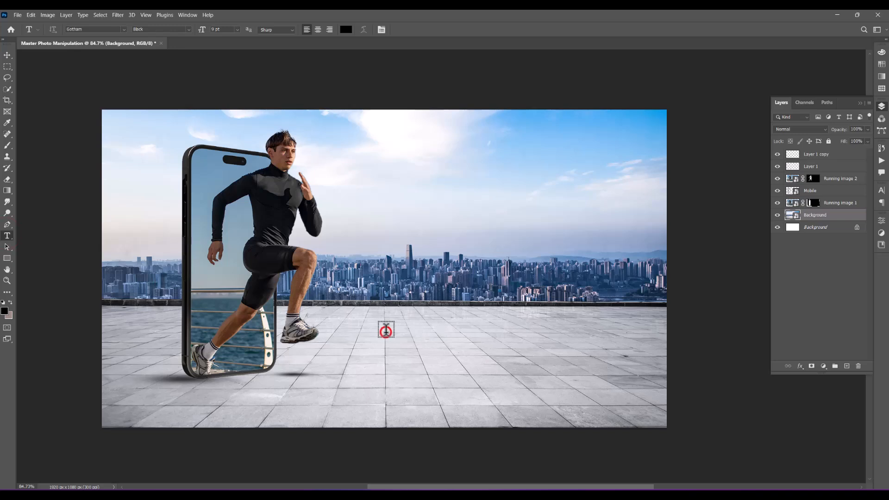
pyautogui.click(386, 330)
pyautogui.write('"One Step Closer, Every Stride Stronger."')
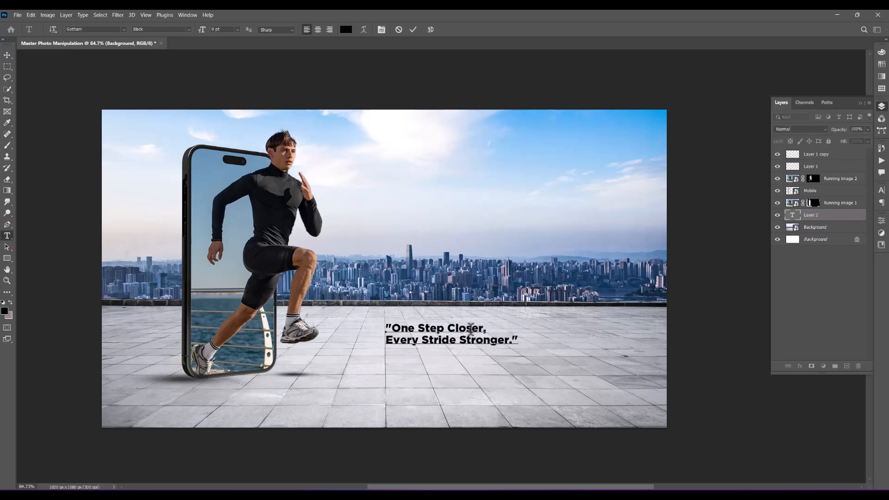
# Step: Enlarge the slogan to about 21 pt and place it on the pavement right of the runner, below the skyline
pyautogui.click(7, 55)
pyautogui.moveTo(469, 329); pyautogui.dragTo(611, 296)
pyautogui.hotkey('ctrl', 't')
pyautogui.moveTo(501, 312)
pyautogui.mouseDown()
pyautogui.moveTo(531, 332)
pyautogui.moveTo(492, 308)
pyautogui.moveTo(494, 317)
pyautogui.mouseUp()
pyautogui.doubleClick(505, 342)
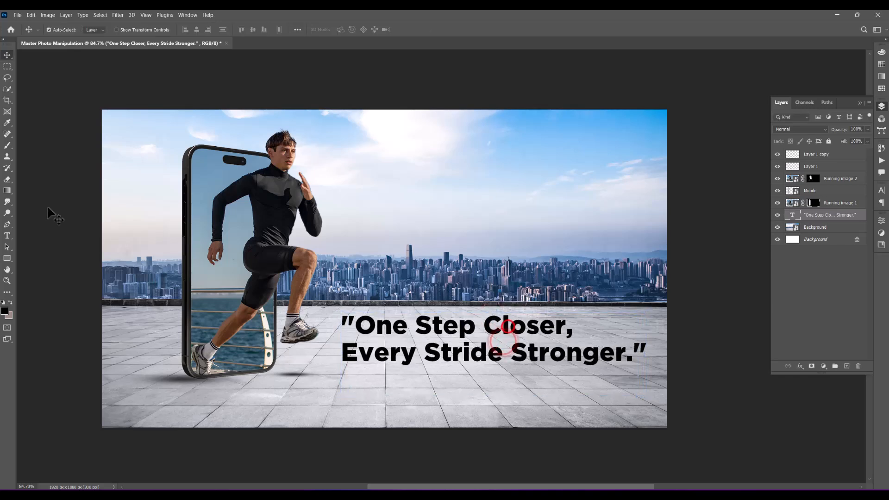
# Step: Change the words "One Step" in the slogan to the Gotham Medium weight
pyautogui.press('t')
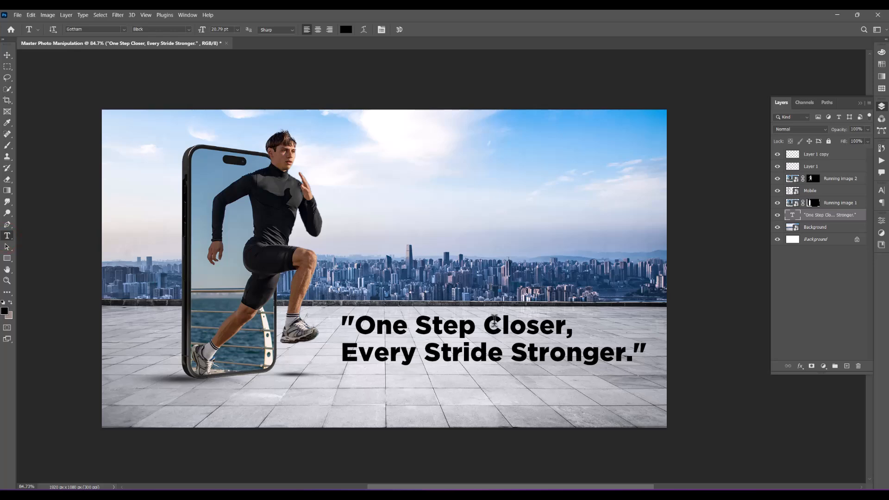
pyautogui.moveTo(478, 321); pyautogui.dragTo(355, 324)
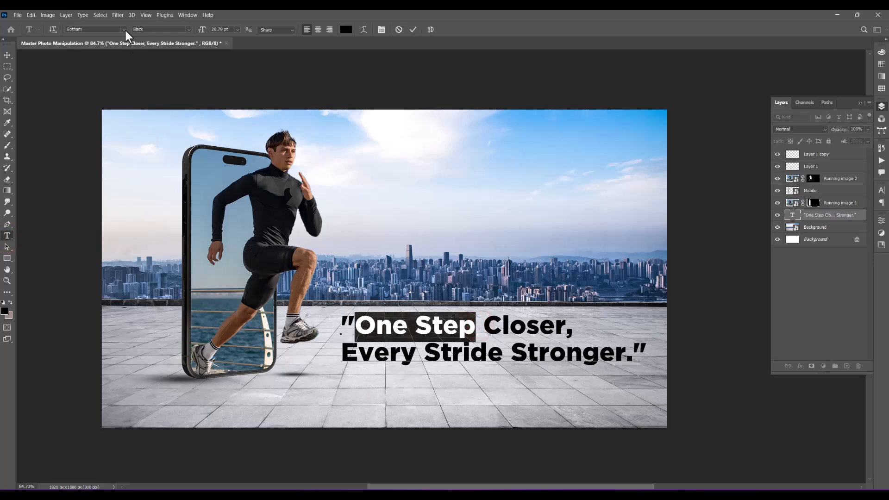
pyautogui.click(188, 30)
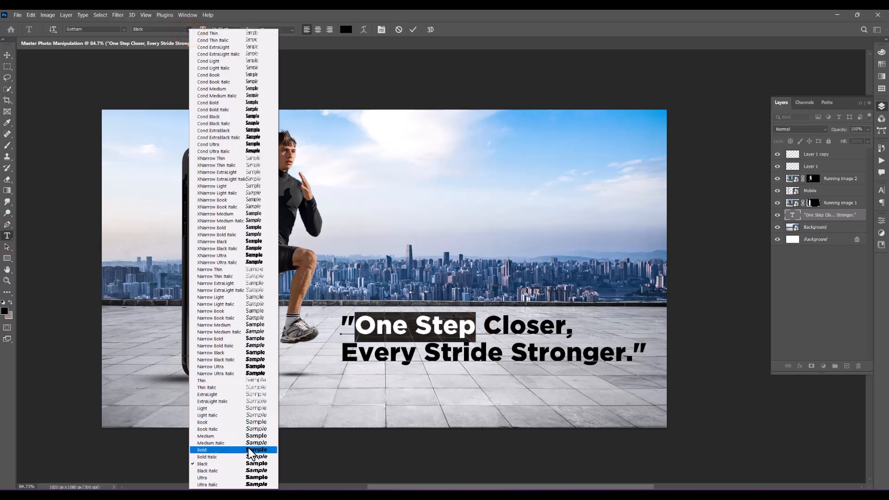
pyautogui.click(259, 435)
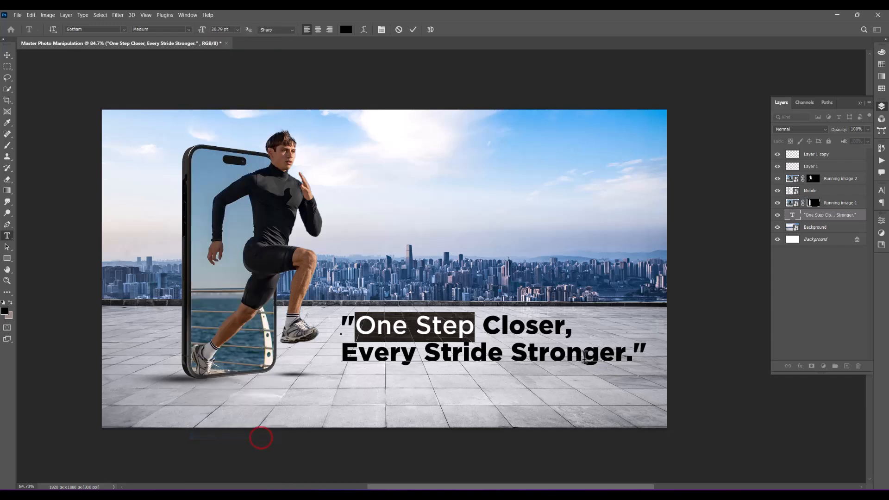
# Step: Change the words "Every Stride" to Gotham Medium and shift the slogan slightly down and to the left
pyautogui.moveTo(509, 350); pyautogui.dragTo(341, 354)
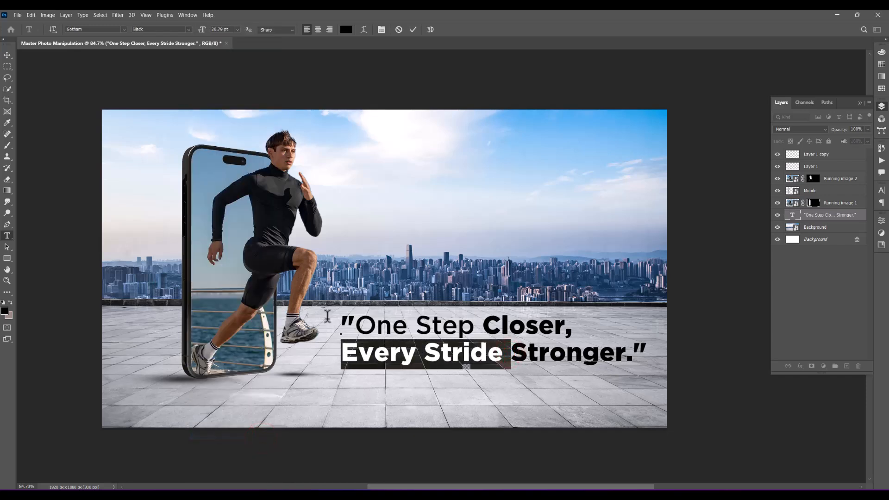
pyautogui.click(190, 30)
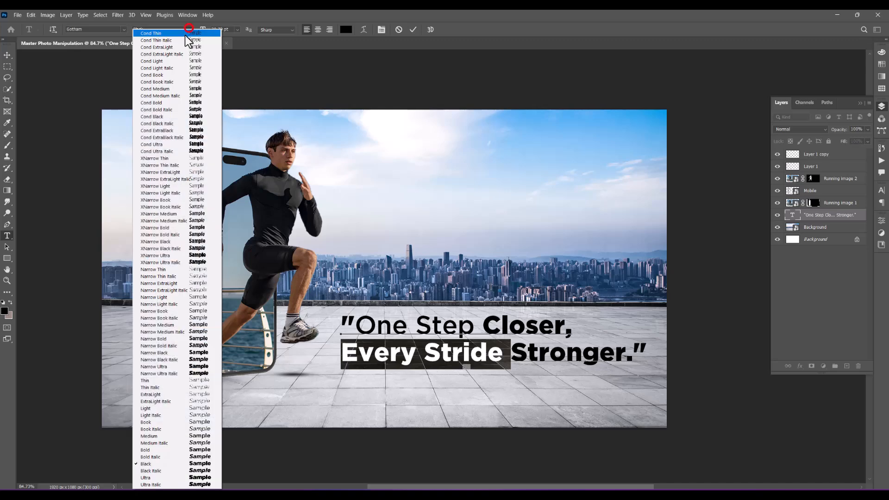
pyautogui.click(205, 437)
pyautogui.click(472, 346)
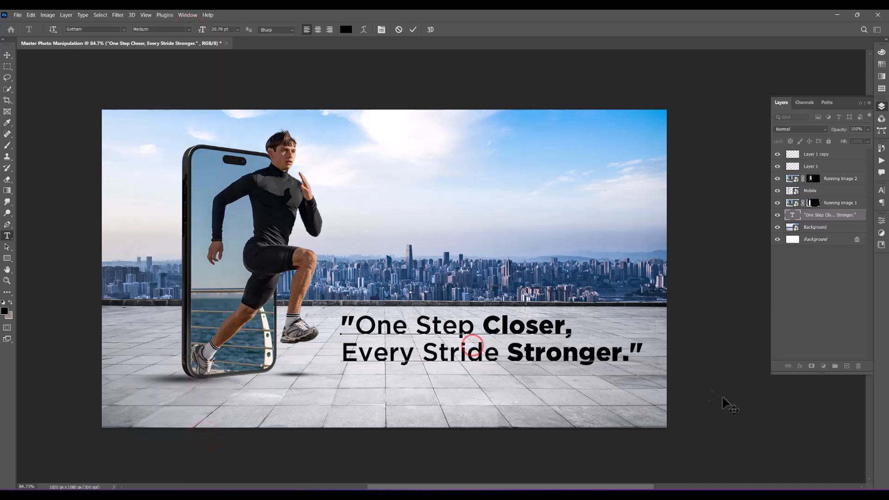
pyautogui.click(7, 54)
pyautogui.moveTo(533, 327); pyautogui.dragTo(529, 335)
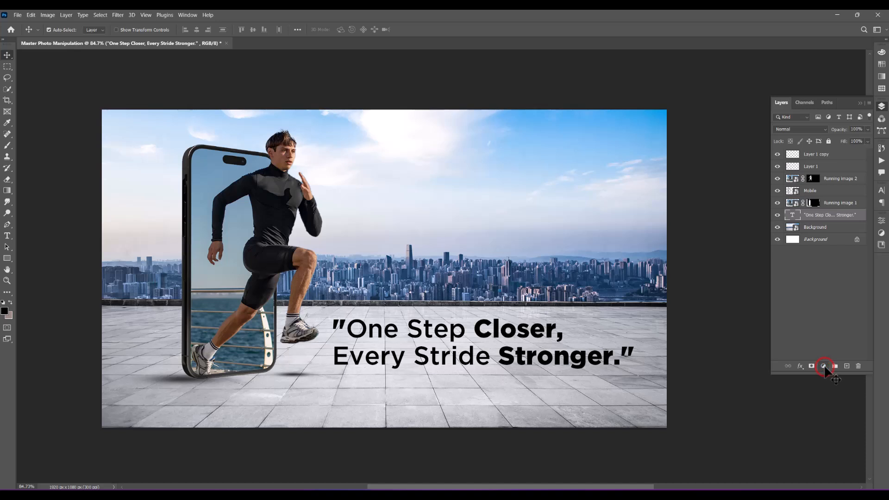
# Step: Add a Color Lookup adjustment layer above the slogan and load the DropBlues.3DL 3D LUT
pyautogui.click(823, 366)
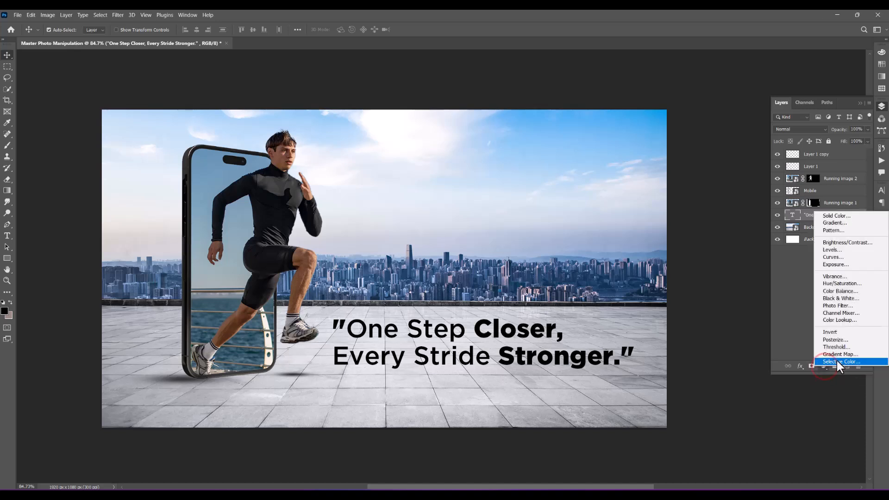
pyautogui.click(840, 320)
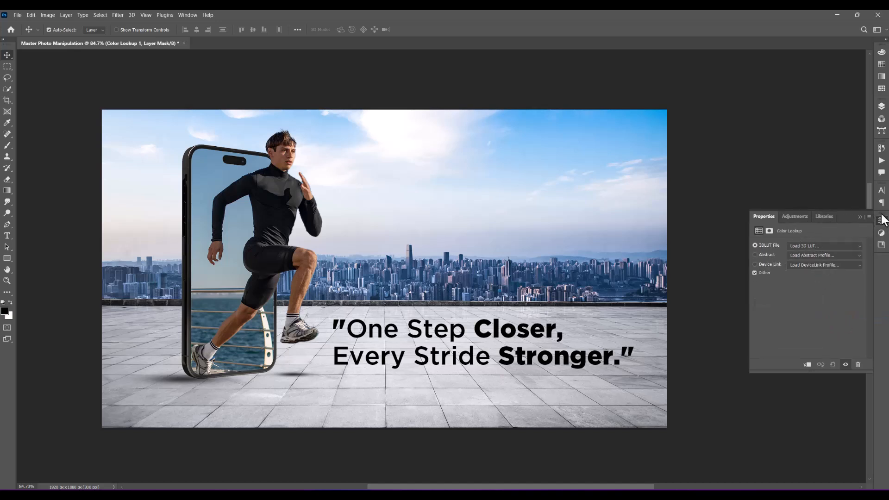
pyautogui.click(839, 245)
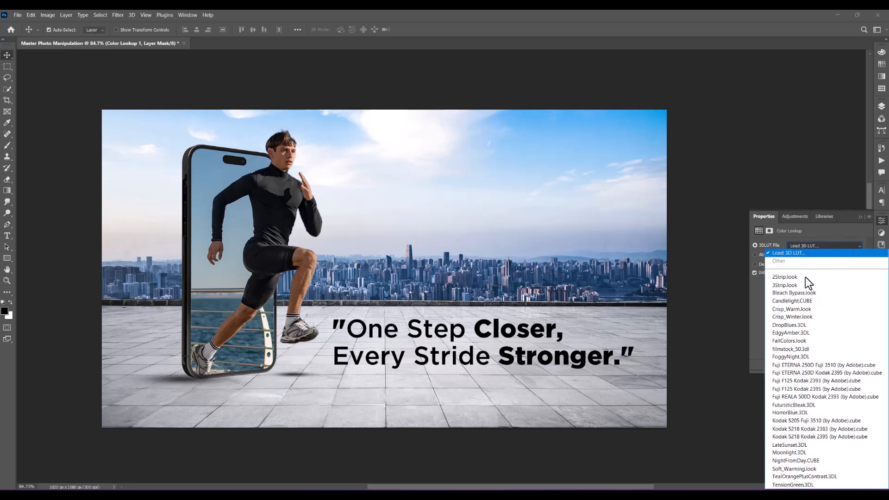
pyautogui.click(802, 327)
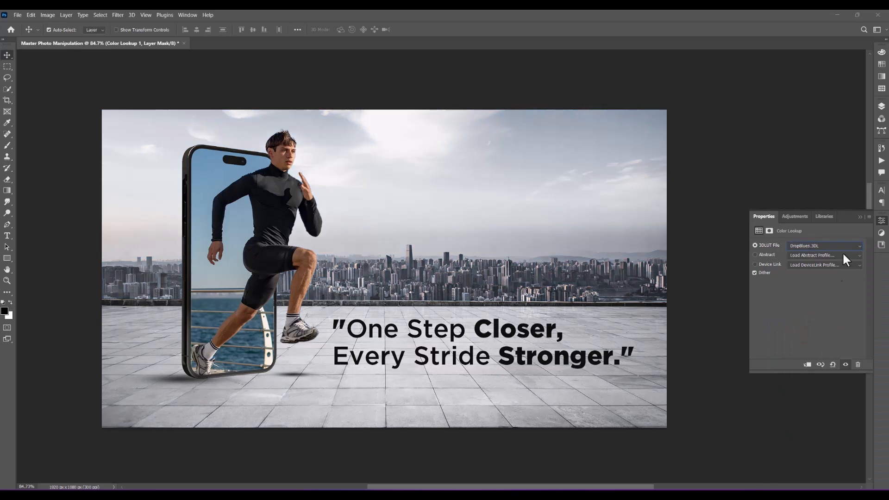
# Step: Add a Levels adjustment layer above the Color Lookup layer and apply the Increase Contrast 1 preset
pyautogui.click(881, 106)
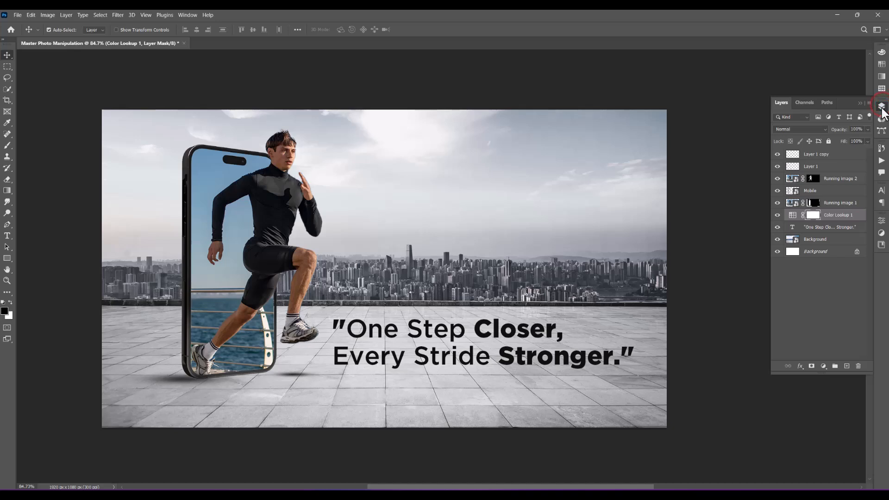
pyautogui.click(822, 366)
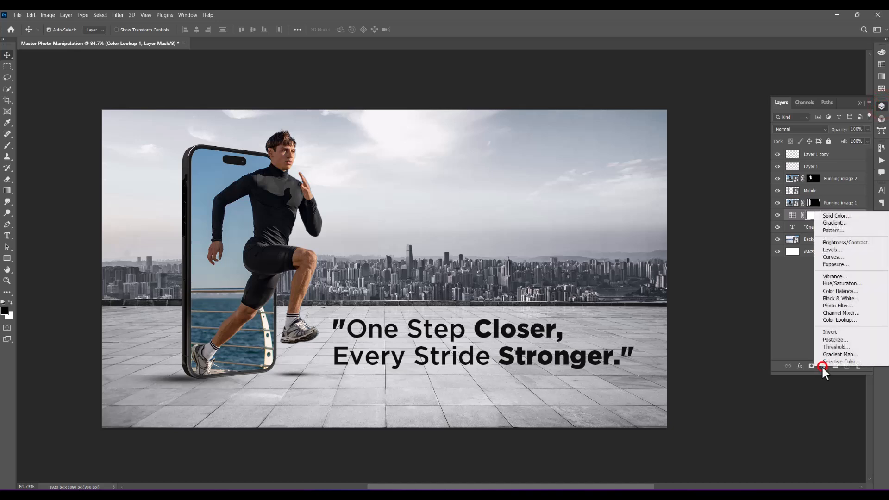
pyautogui.click(838, 251)
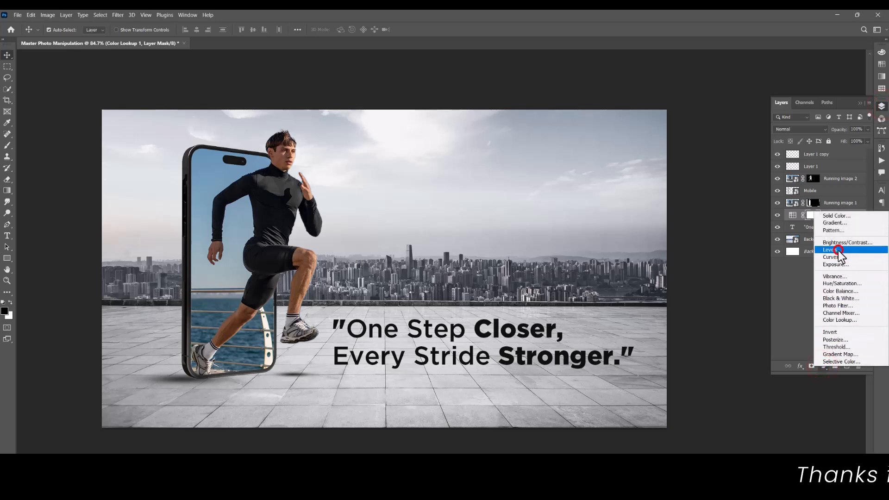
pyautogui.click(808, 247)
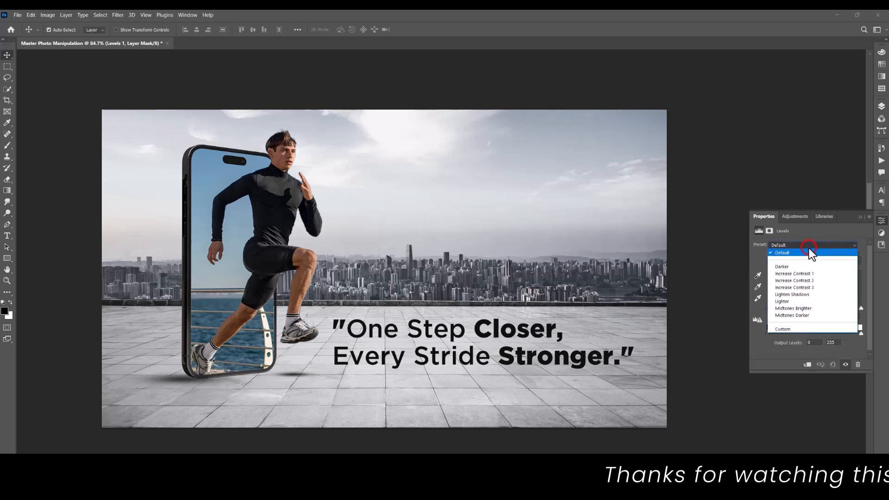
pyautogui.click(809, 273)
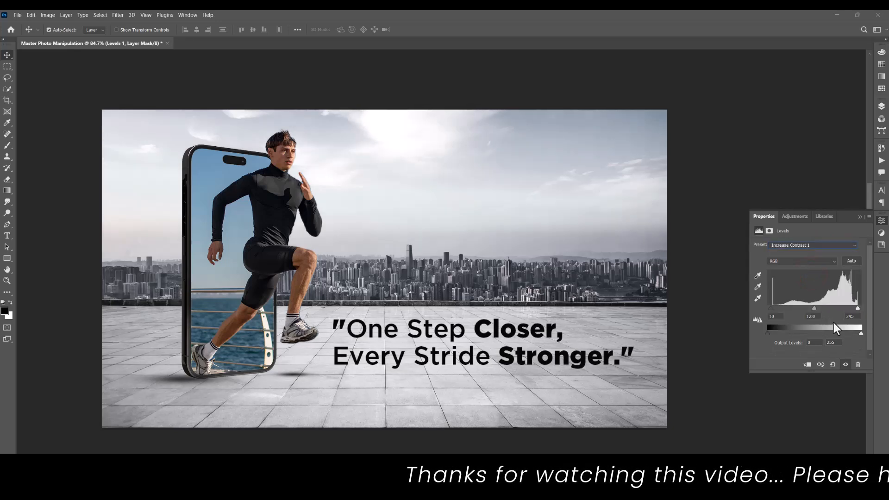
# Step: Lower the Levels white output level to 238 and the midtone input to 0.98, then deselect the layer
pyautogui.moveTo(860, 333); pyautogui.dragTo(855, 333)
pyautogui.moveTo(768, 335)
pyautogui.mouseDown()
pyautogui.moveTo(788, 333)
pyautogui.moveTo(758, 335)
pyautogui.mouseUp()
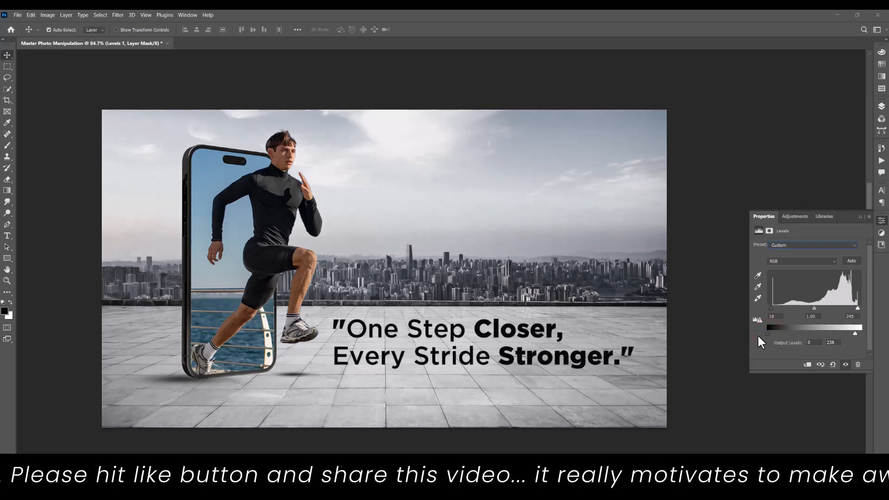
pyautogui.moveTo(814, 308)
pyautogui.mouseDown()
pyautogui.moveTo(822, 309)
pyautogui.moveTo(815, 311)
pyautogui.mouseUp()
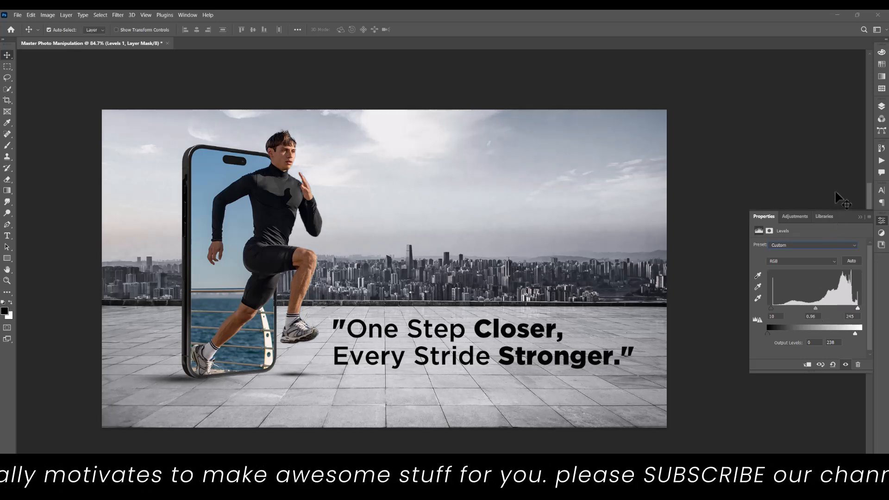
pyautogui.click(858, 217)
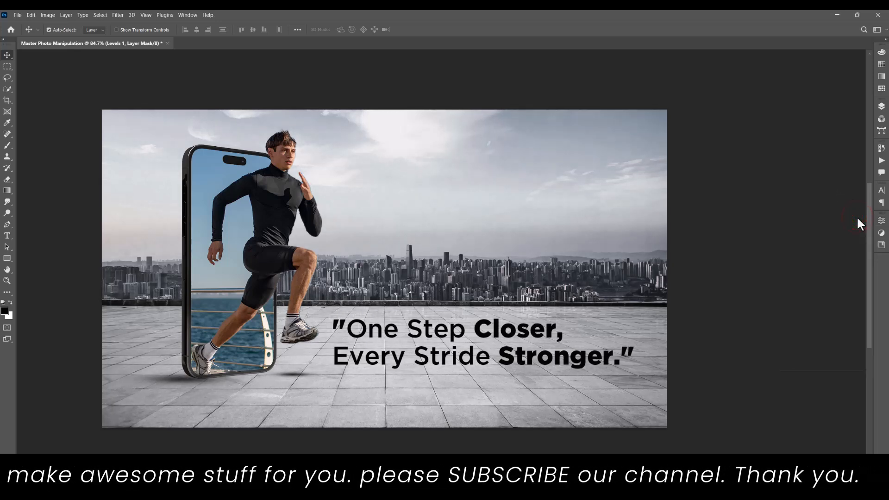
pyautogui.click(693, 245)
pyautogui.moveTo(499, 260); pyautogui.dragTo(557, 229)
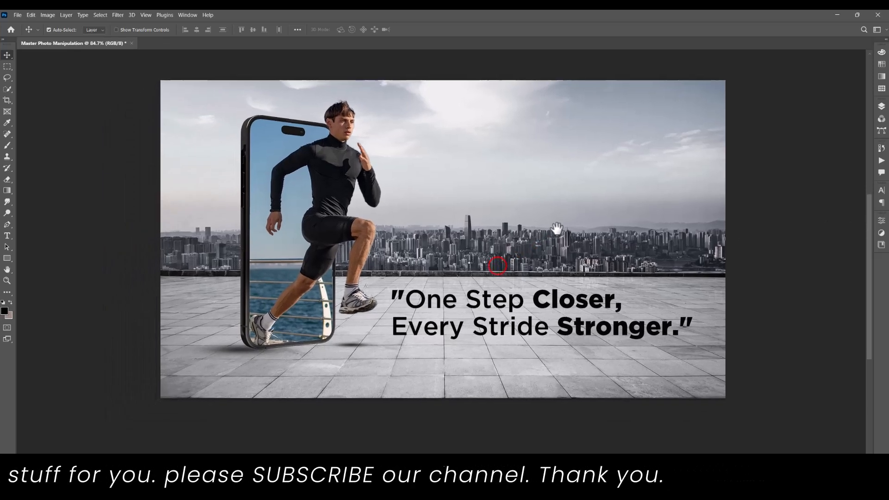
pyautogui.scroll(2, 560, 227)
pyautogui.scroll(-1, 562, 233)
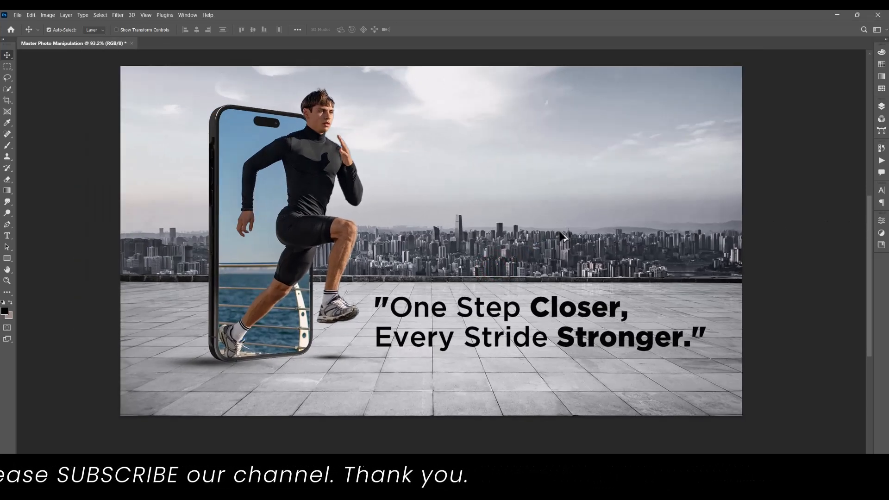